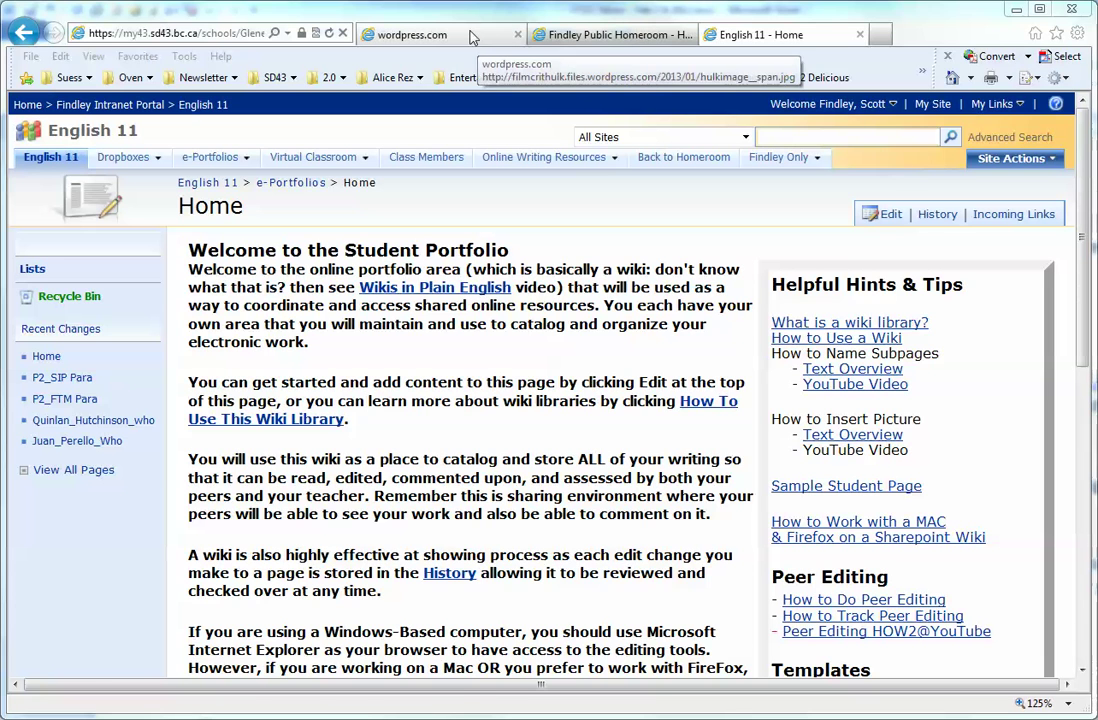
- Save the Hulk comic image from the wordpress.com tab with Save picture as
{"action": "left_click", "coordinate": [472, 43]}
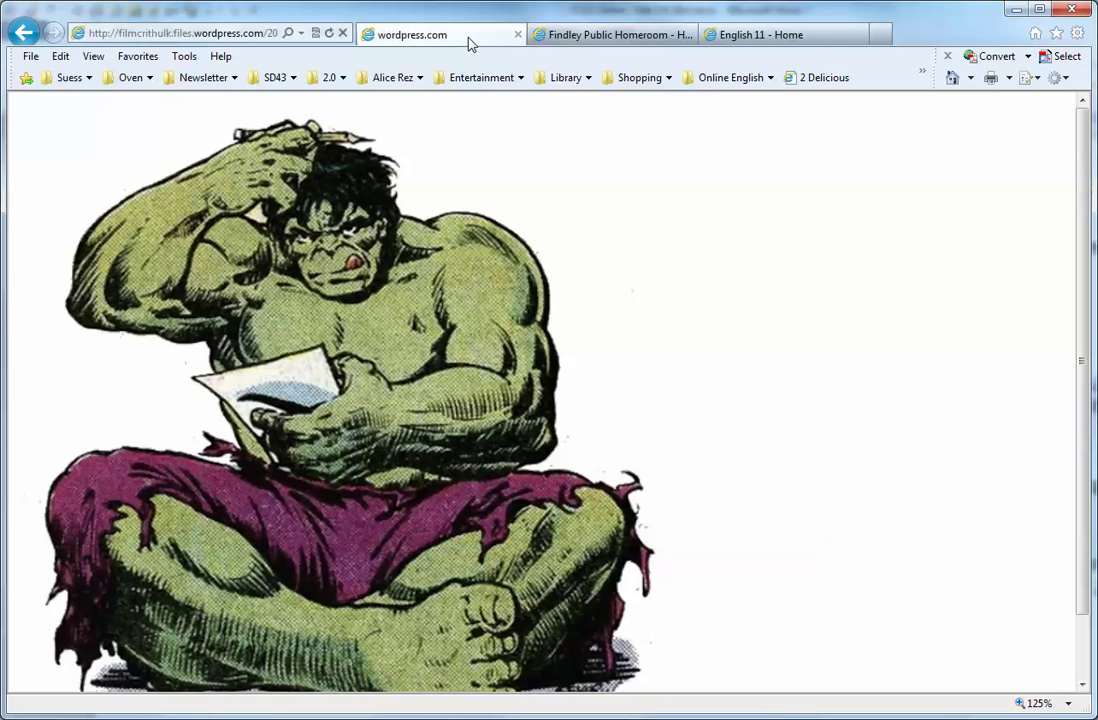
{"action": "right_click", "coordinate": [295, 298]}
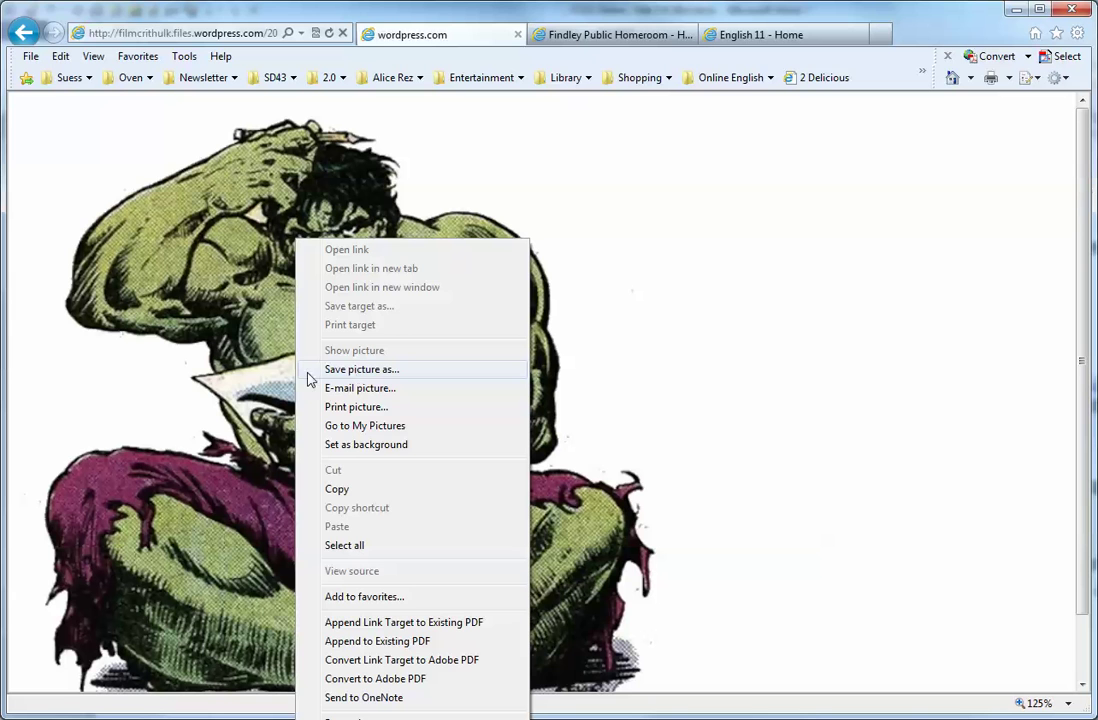
{"action": "left_click", "coordinate": [285, 390]}
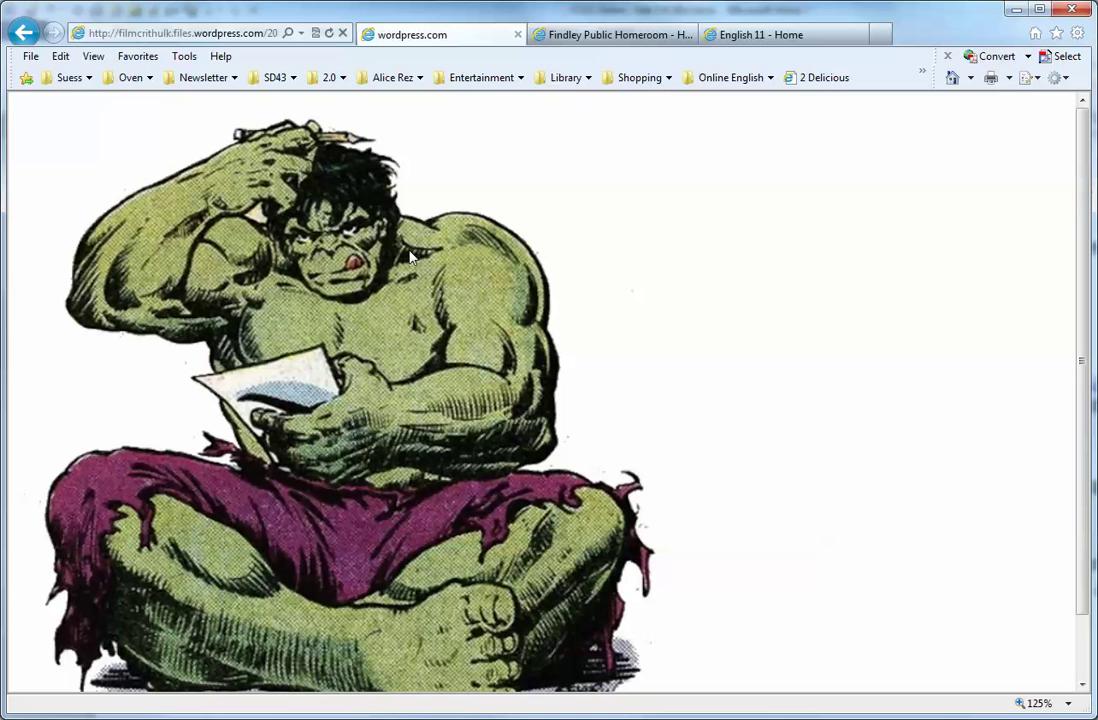
- Go to the personal Scott folder in the e-Portfolios Wiki Pictures library
{"action": "left_click", "coordinate": [749, 38]}
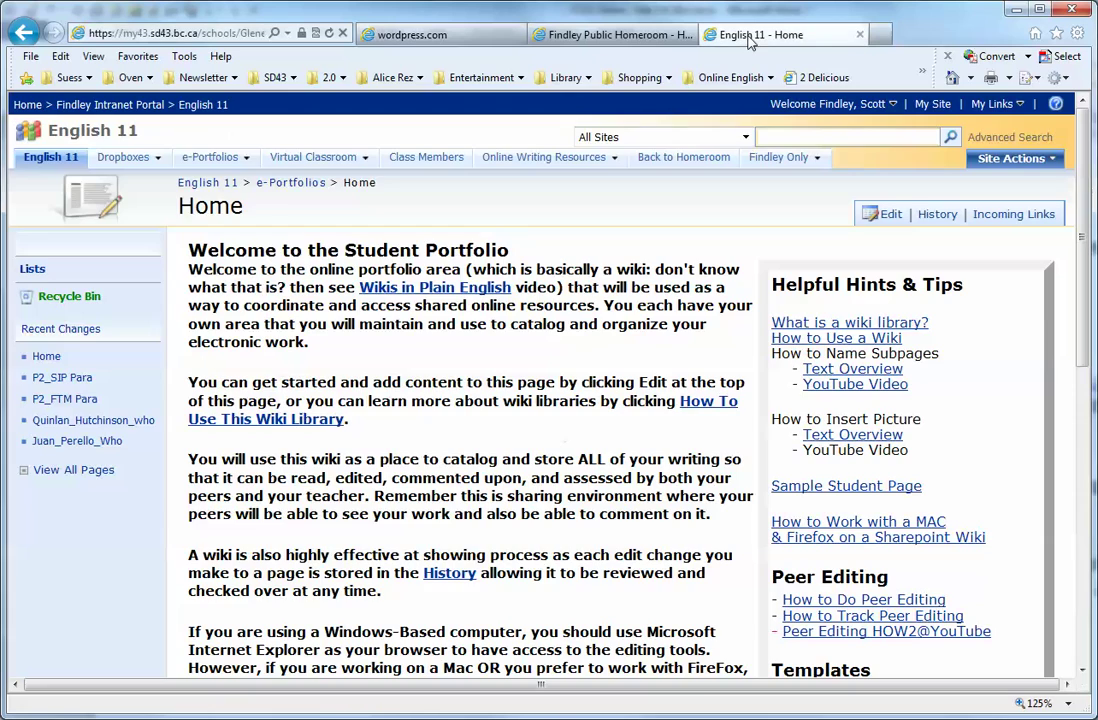
{"action": "mouse_move", "coordinate": [232, 160]}
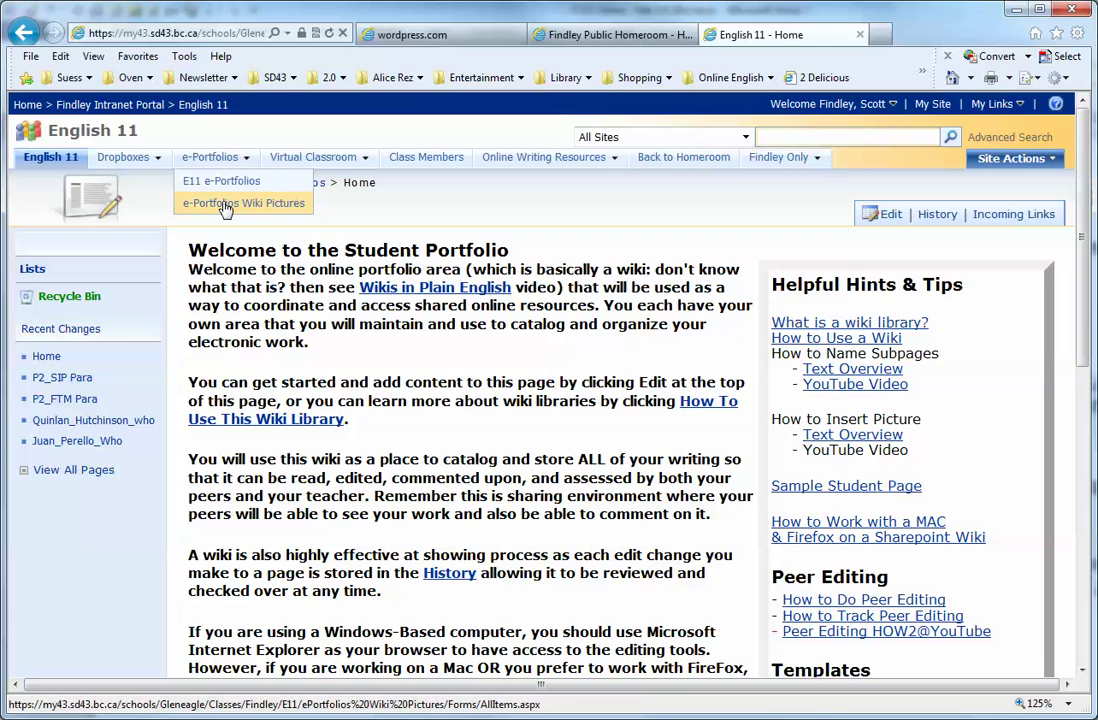
{"action": "left_click", "coordinate": [226, 206]}
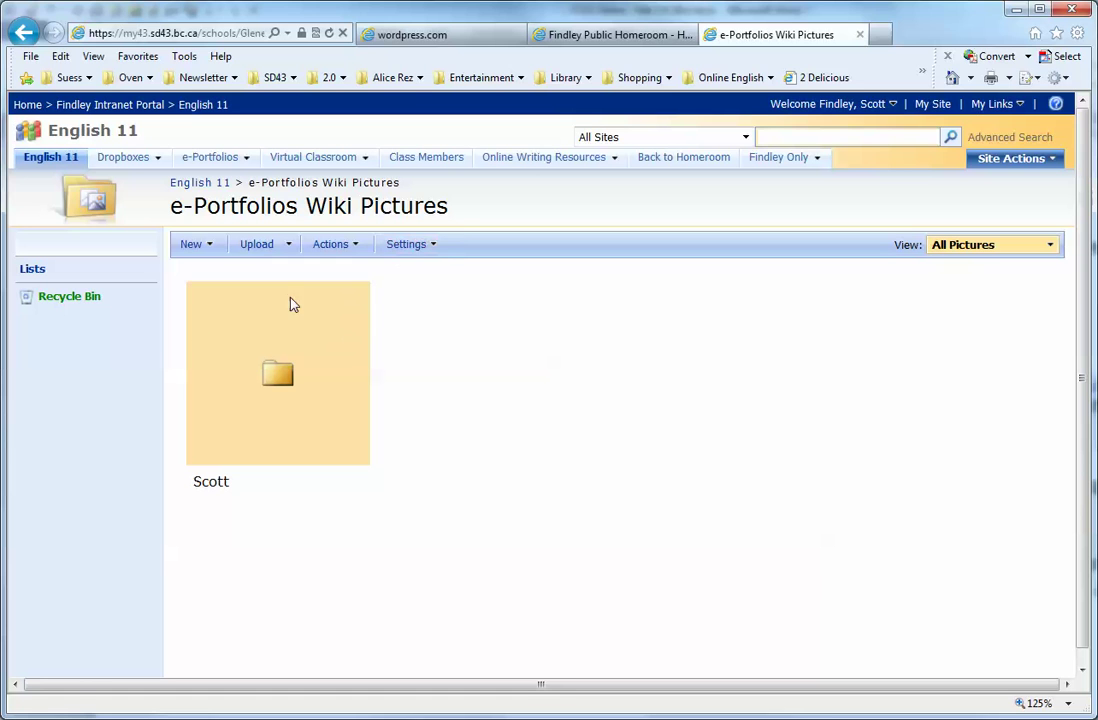
{"action": "left_click", "coordinate": [285, 377]}
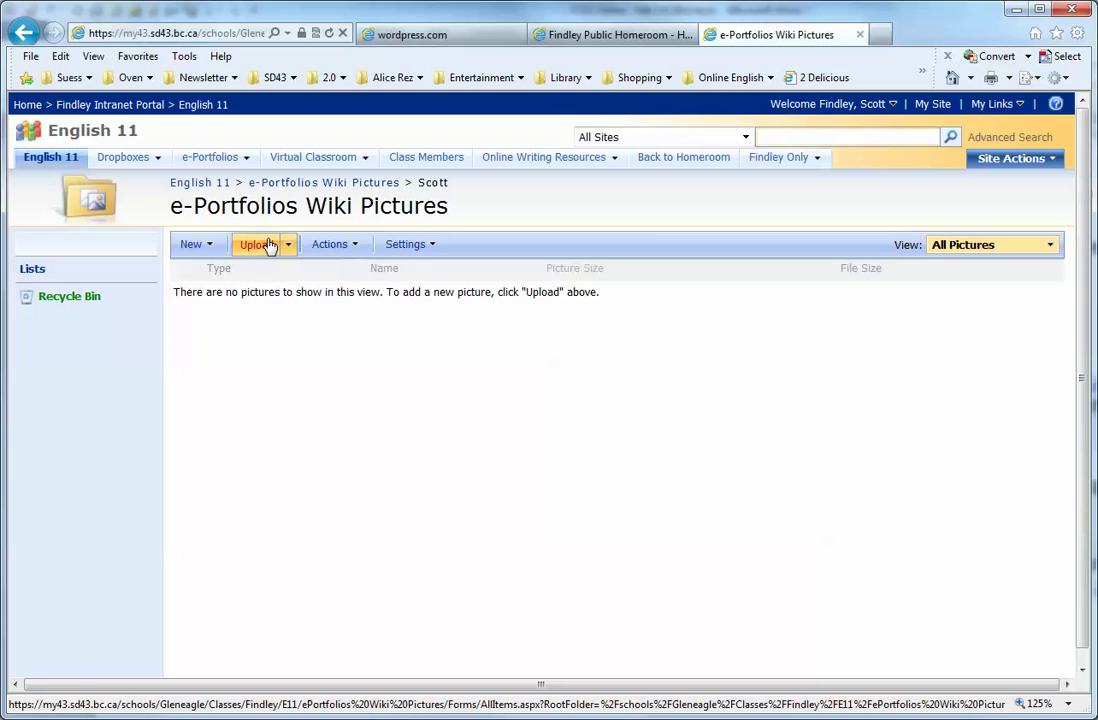
- Upload hulkimage__span.jpg into the folder and accept its properties
{"action": "left_click", "coordinate": [258, 245]}
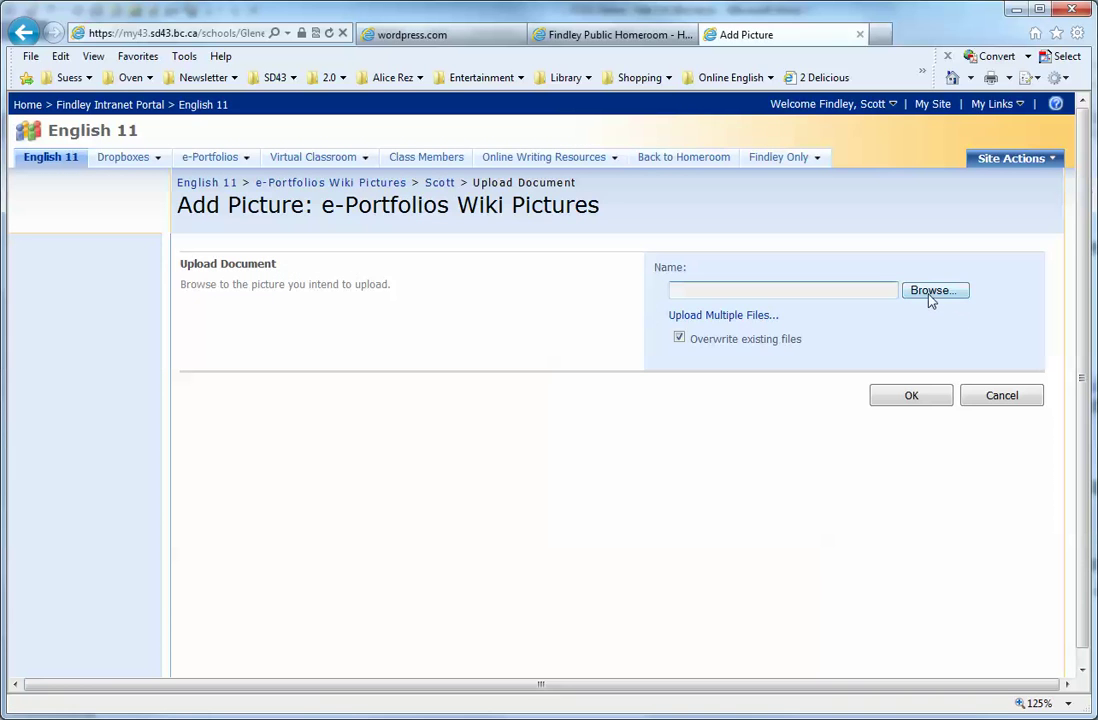
{"action": "left_click", "coordinate": [929, 292]}
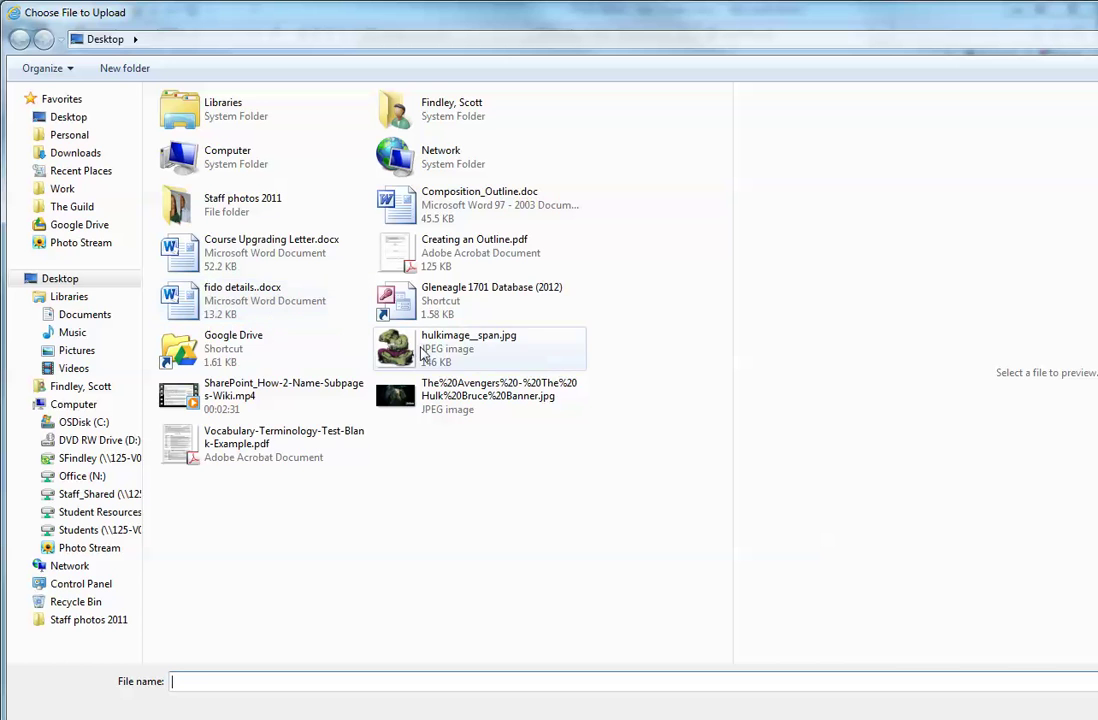
{"action": "left_click", "coordinate": [423, 352]}
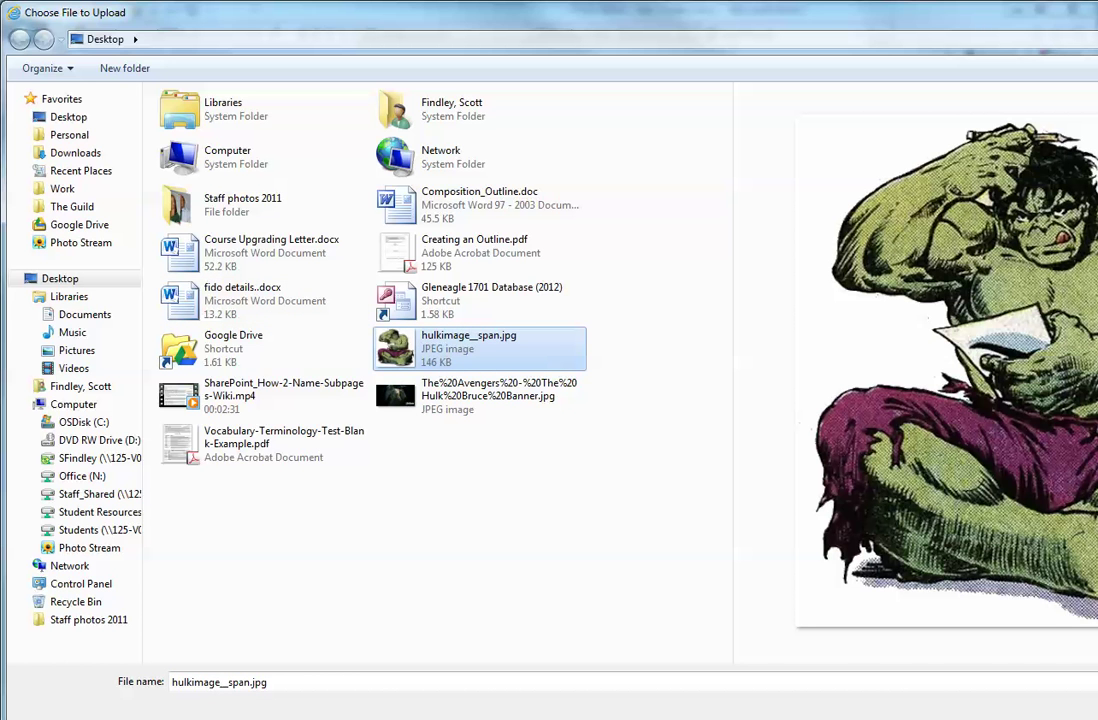
{"action": "double_click", "coordinate": [423, 353]}
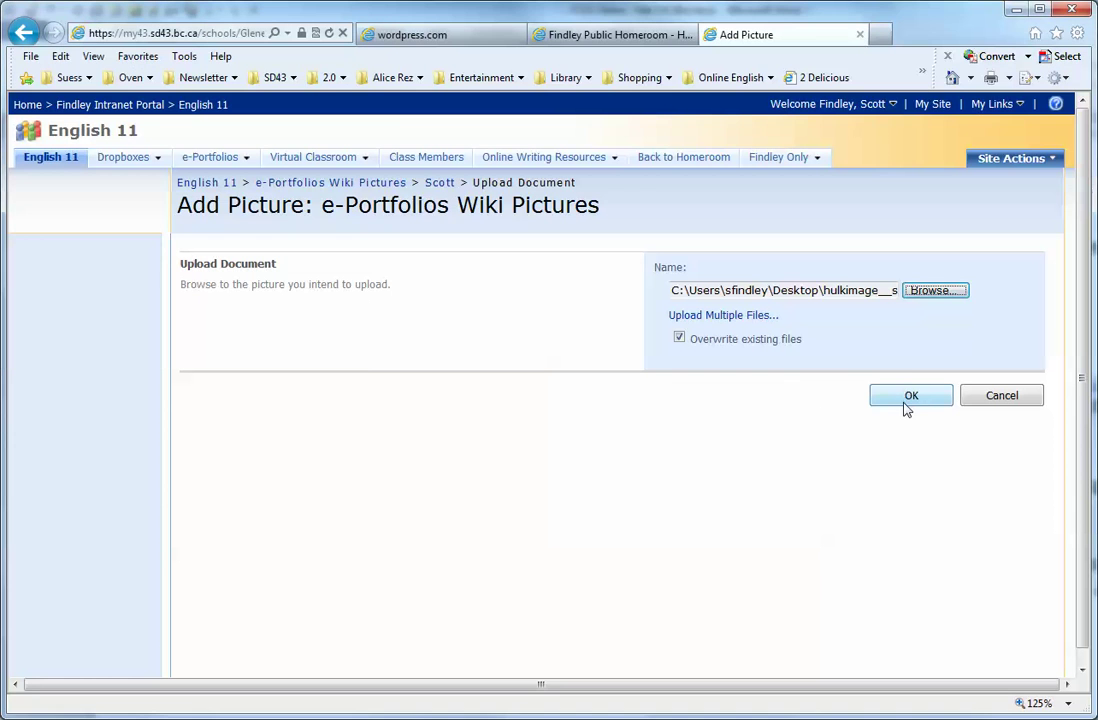
{"action": "left_click", "coordinate": [908, 400]}
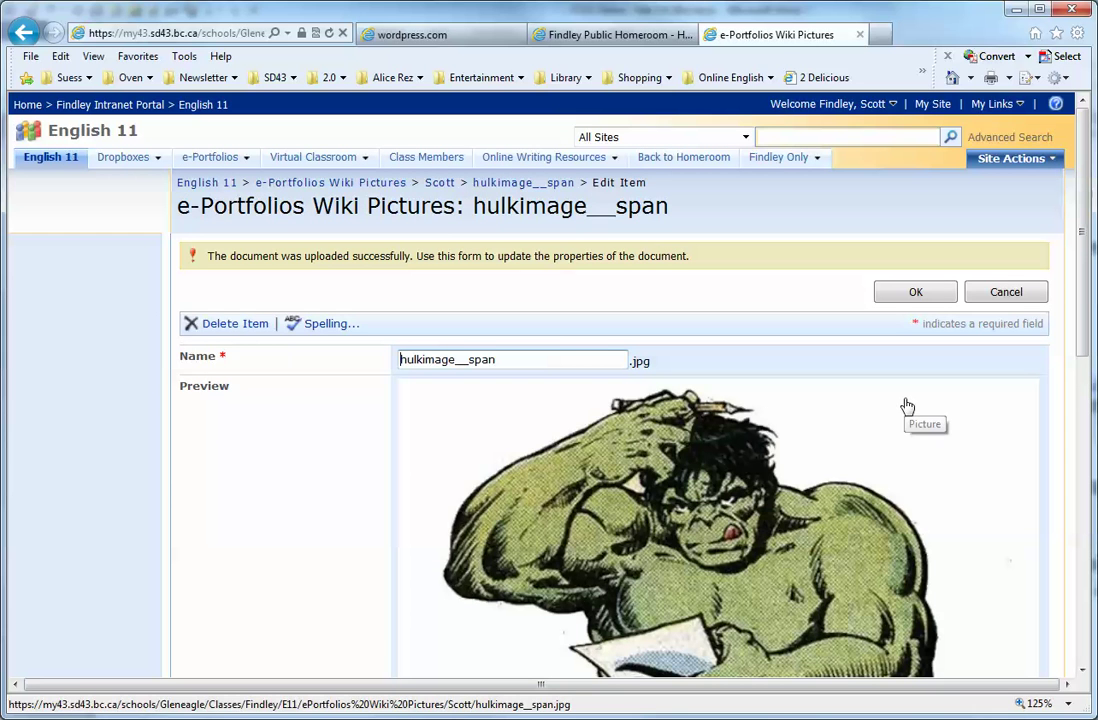
{"action": "left_click", "coordinate": [897, 298]}
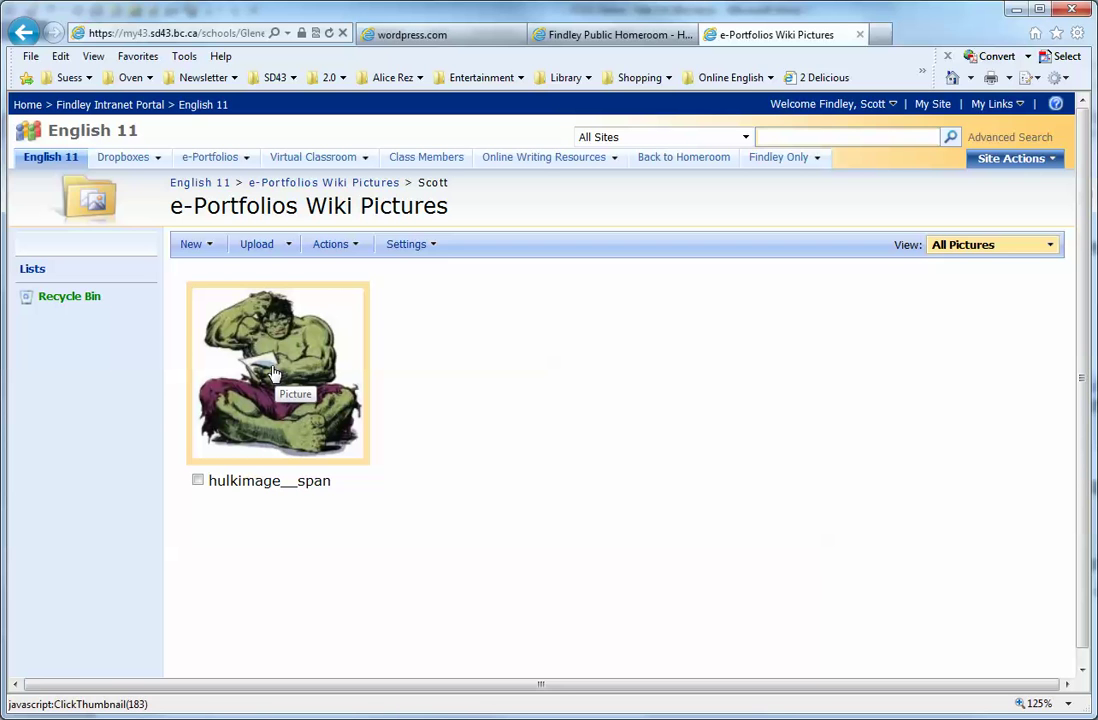
- Copy the full-size Hulk picture's address, then return to the E11 e-Portfolios home page
{"action": "left_click", "coordinate": [272, 372]}
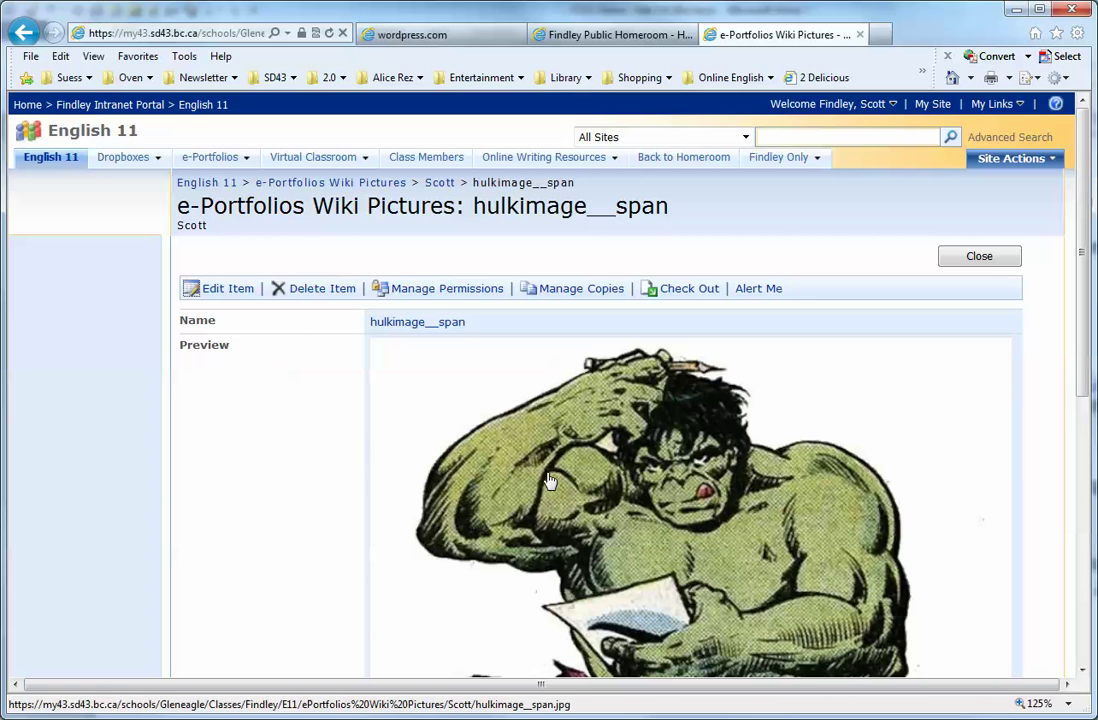
{"action": "left_click", "coordinate": [614, 478]}
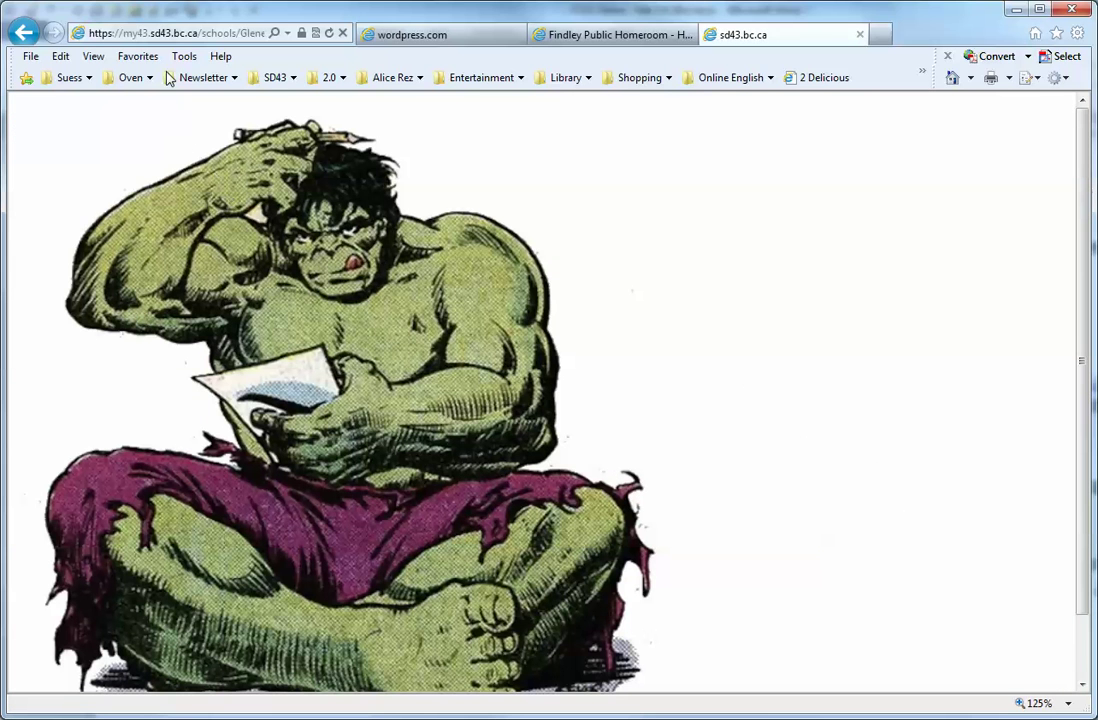
{"action": "left_click", "coordinate": [163, 30]}
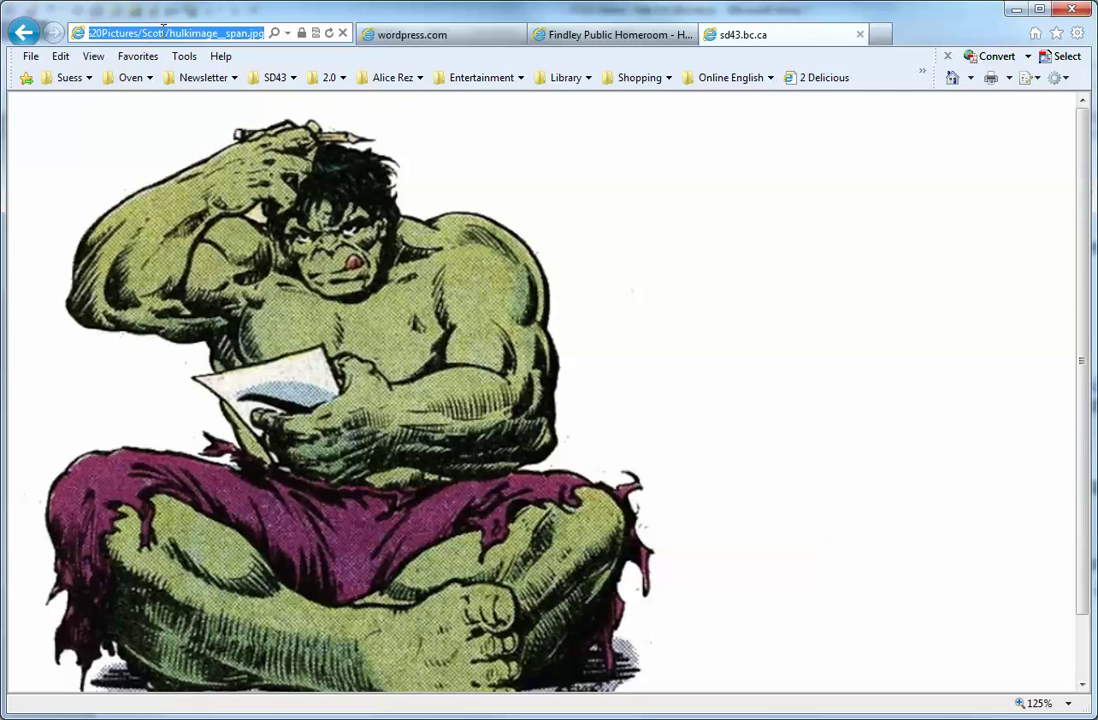
{"action": "right_click", "coordinate": [163, 30]}
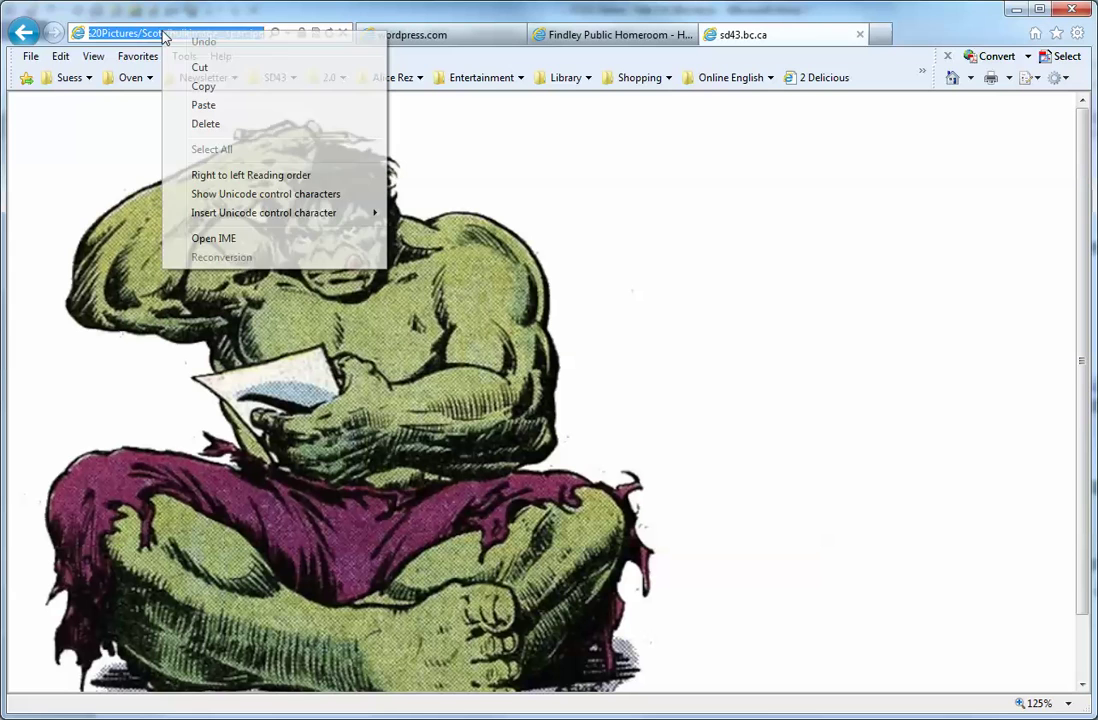
{"action": "left_click", "coordinate": [201, 87]}
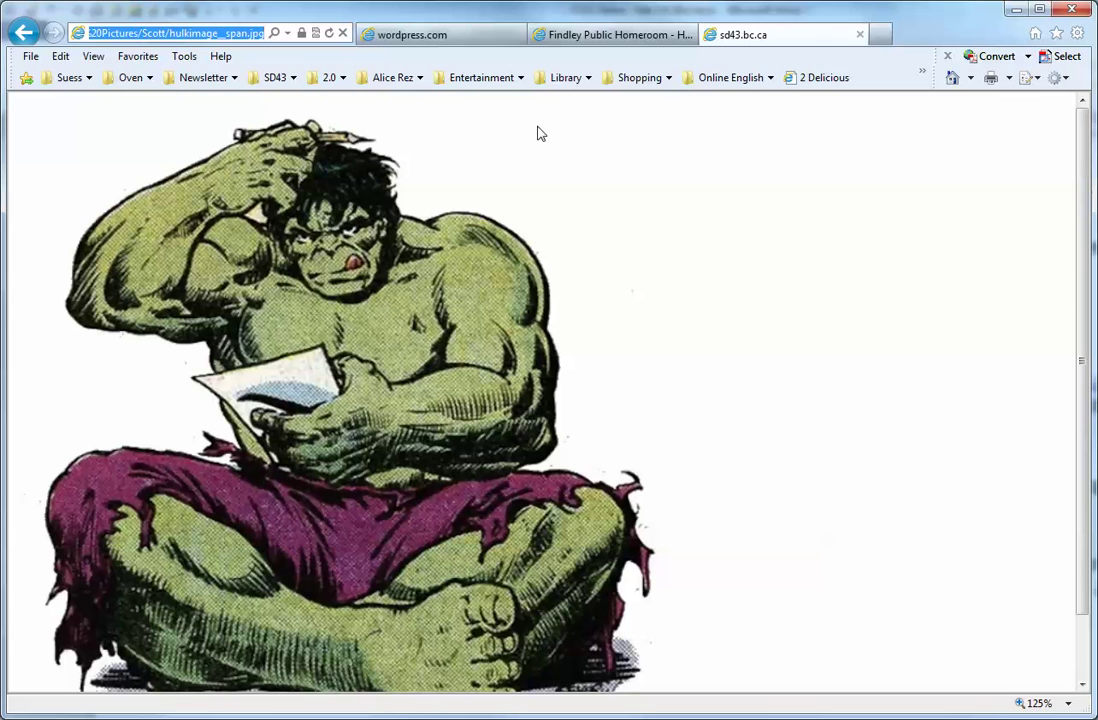
{"action": "left_click", "coordinate": [20, 33]}
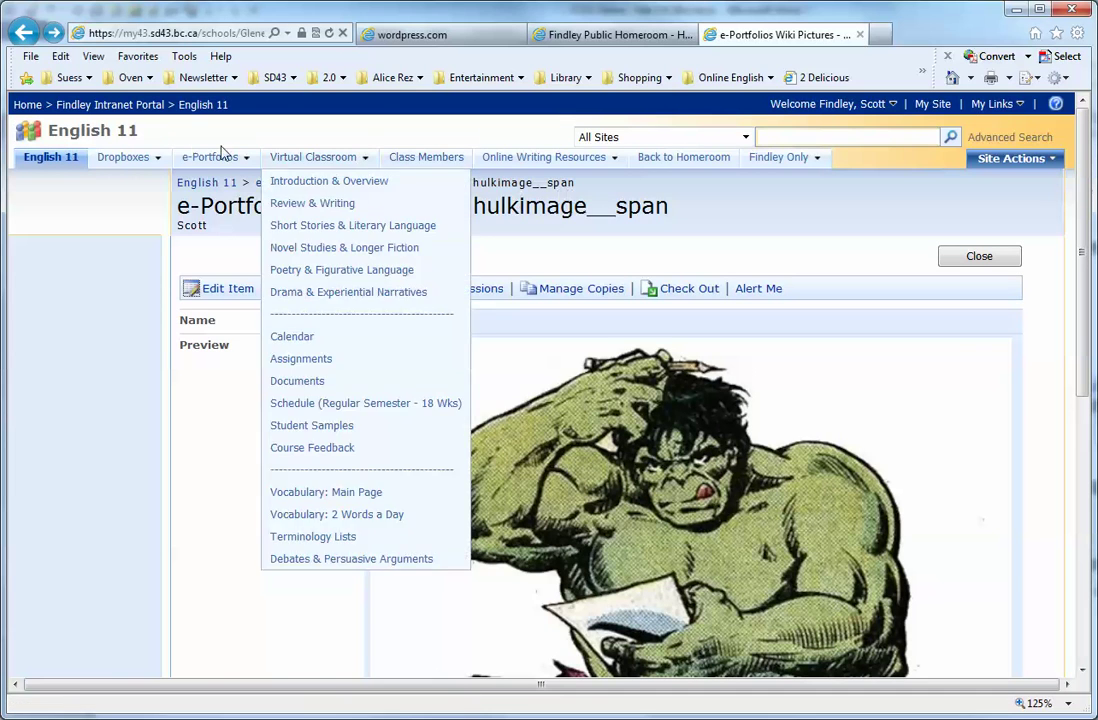
{"action": "left_click", "coordinate": [208, 180]}
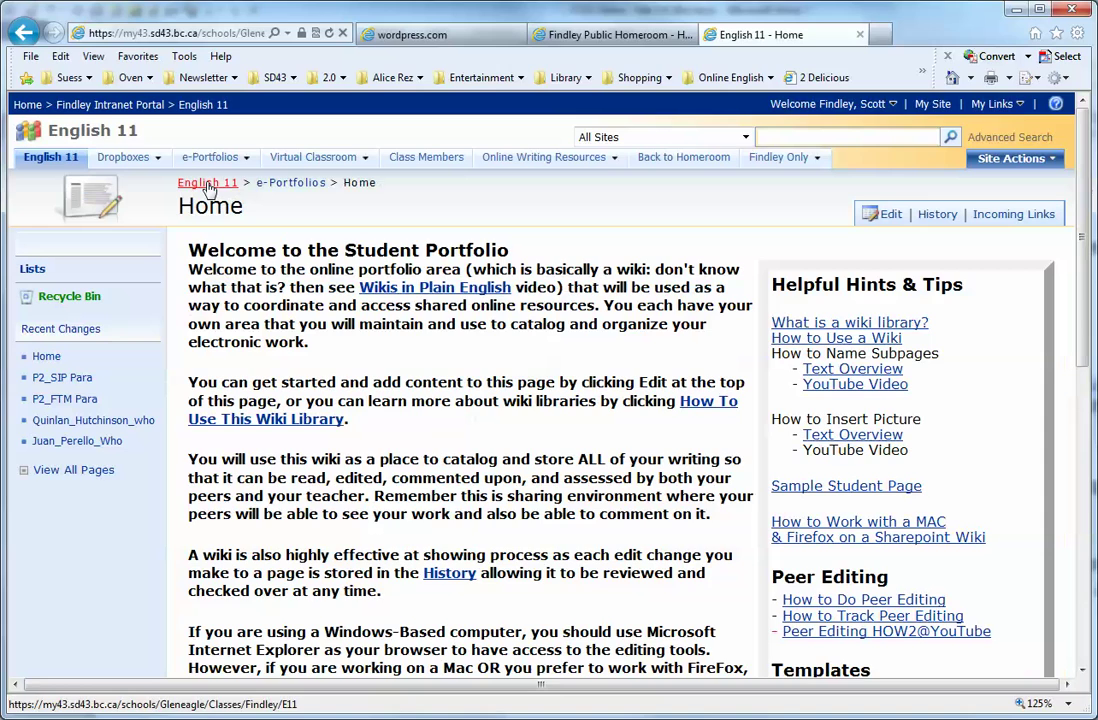
- Open the How to Insert Pictures wiki page for editing
{"action": "scroll", "coordinate": [860, 390], "scroll_direction": "down", "scroll_amount": 3}
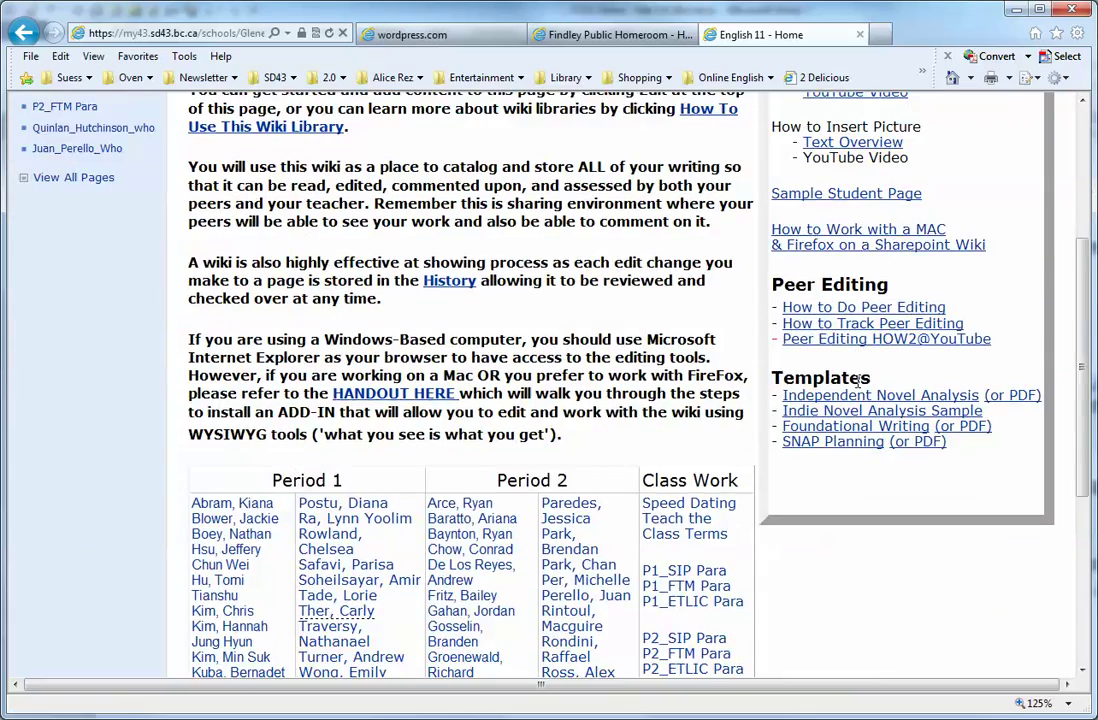
{"action": "scroll", "coordinate": [859, 384], "scroll_direction": "down", "scroll_amount": 4}
{"action": "scroll", "coordinate": [860, 390], "scroll_direction": "up", "scroll_amount": 7}
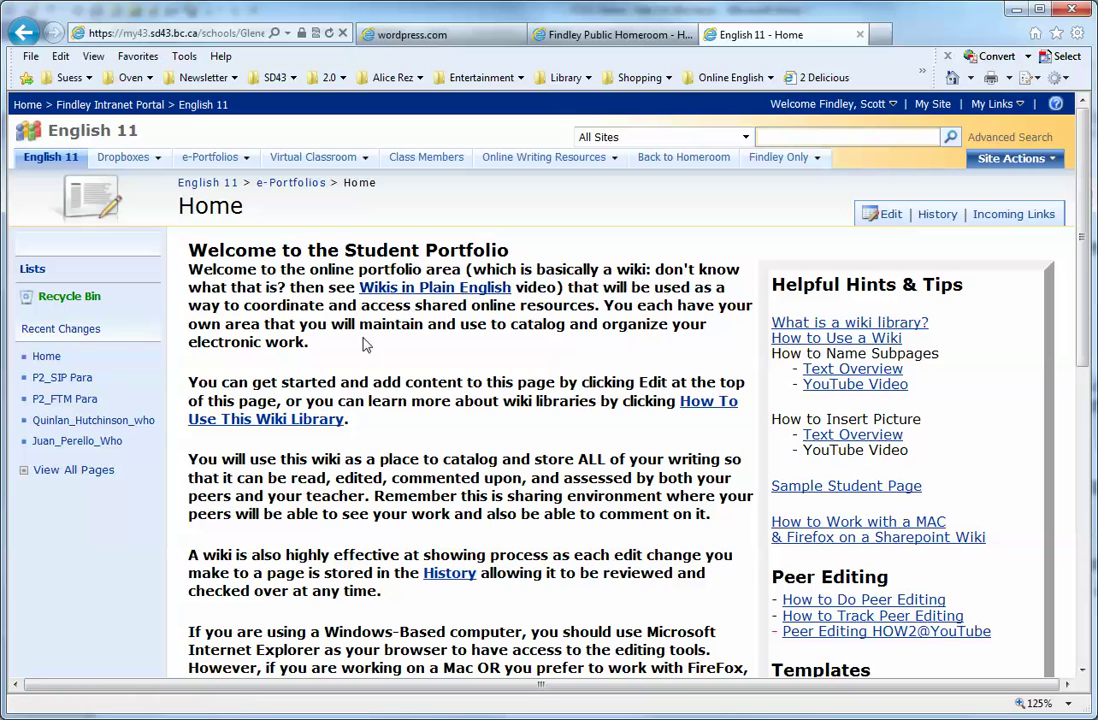
{"action": "left_click", "coordinate": [847, 435]}
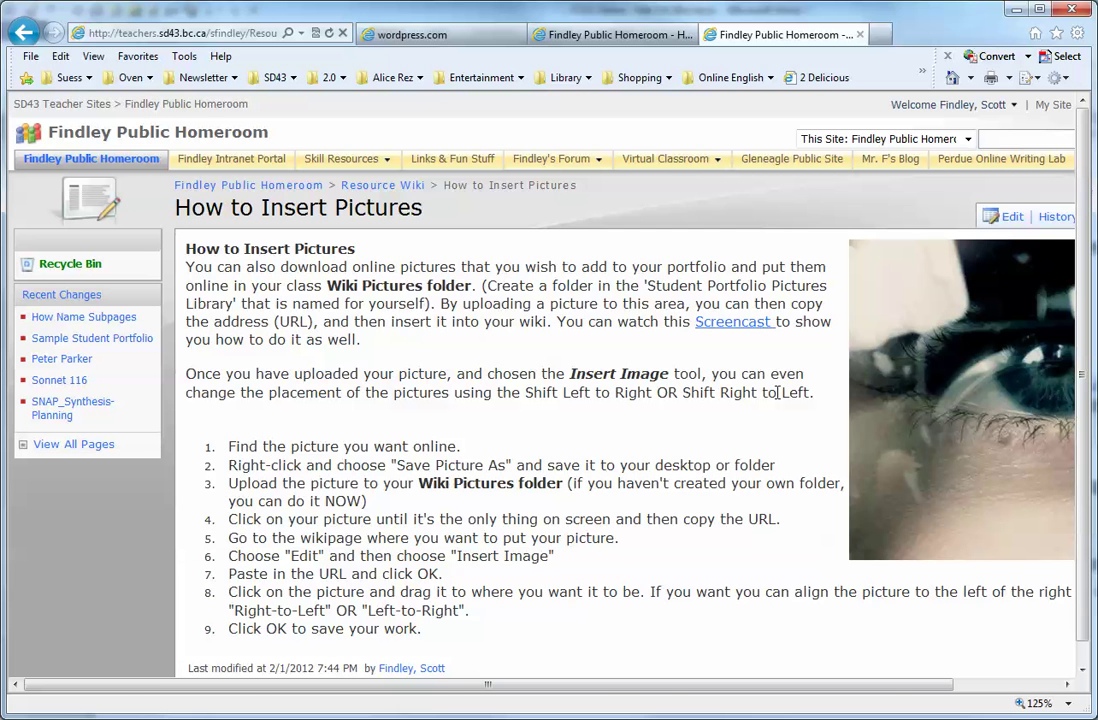
{"action": "left_click", "coordinate": [1009, 219]}
- Delete the eye picture from the wiki content
{"action": "scroll", "coordinate": [481, 457], "scroll_direction": "down", "scroll_amount": 3}
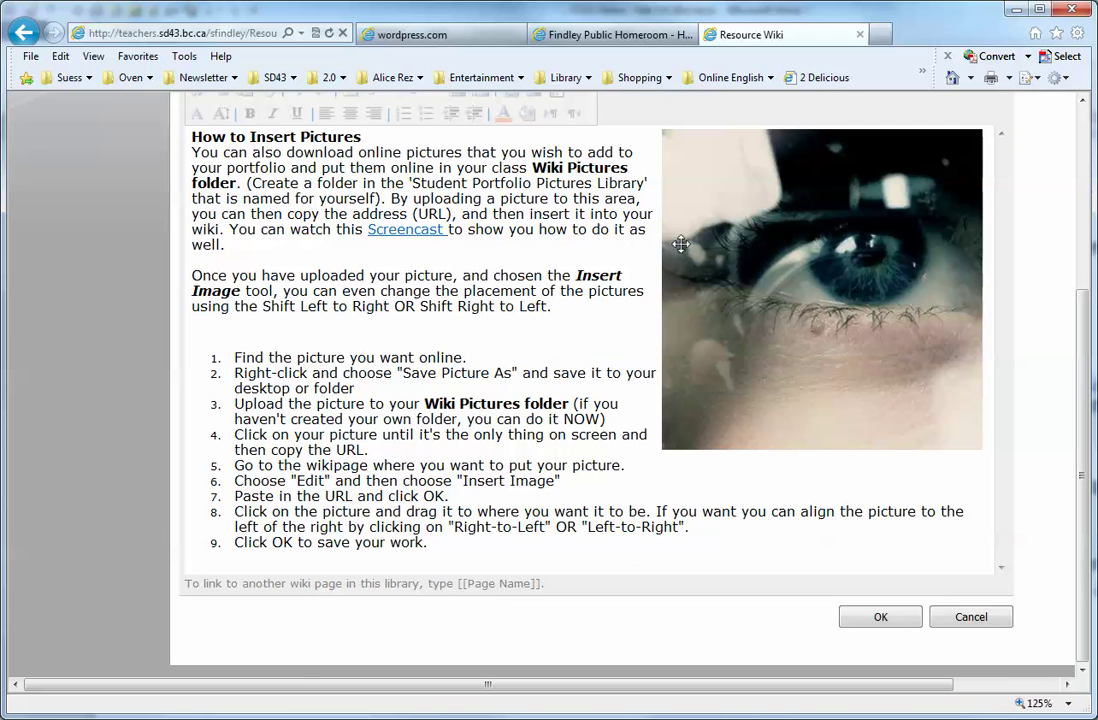
{"action": "left_click", "coordinate": [790, 292]}
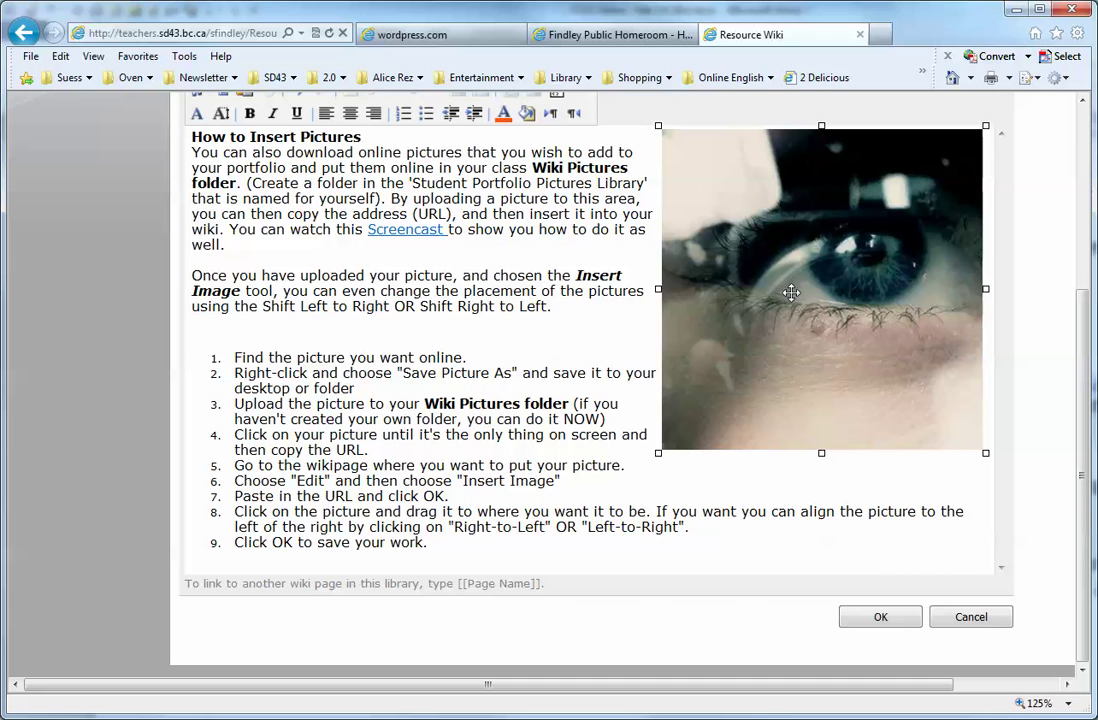
{"action": "key", "text": "Delete"}
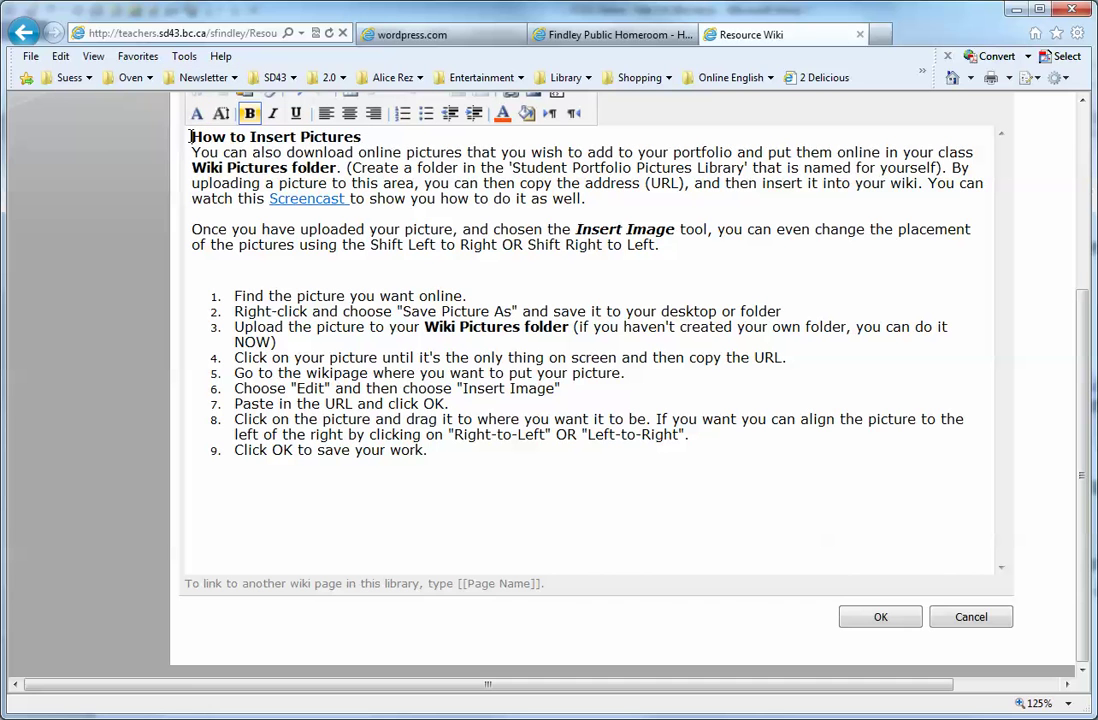
{"action": "left_click_drag", "start_coordinate": [1080, 340], "coordinate": [1077, 259]}
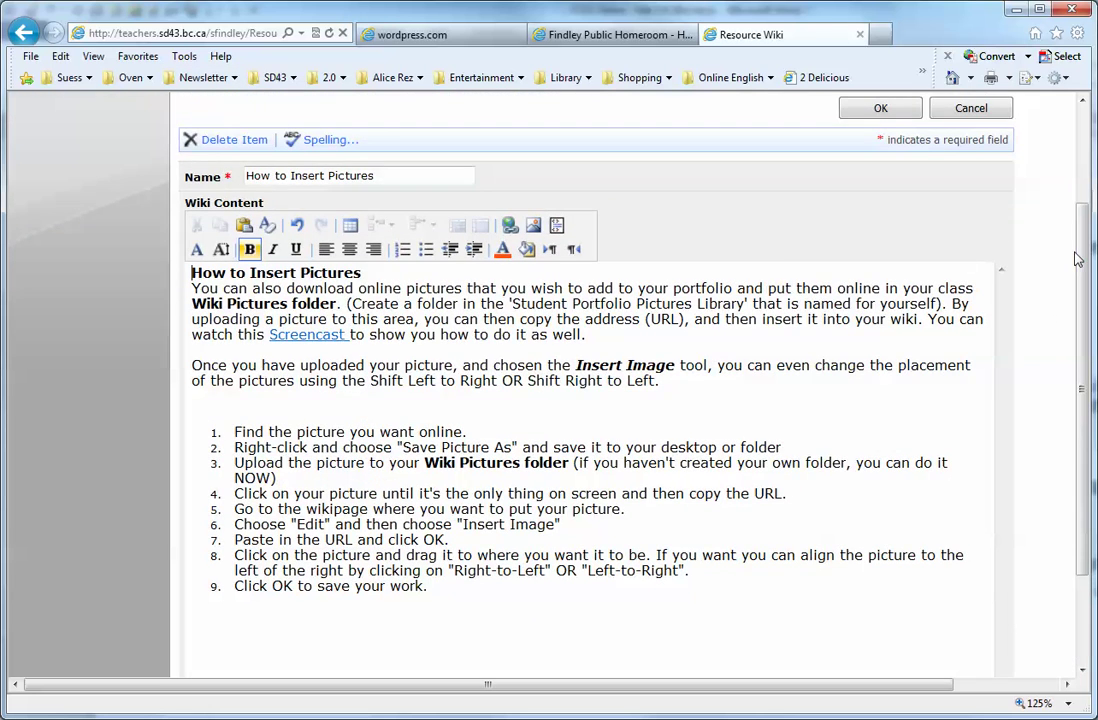
- Insert an image using the pasted Hulk picture address
{"action": "left_click", "coordinate": [533, 228]}
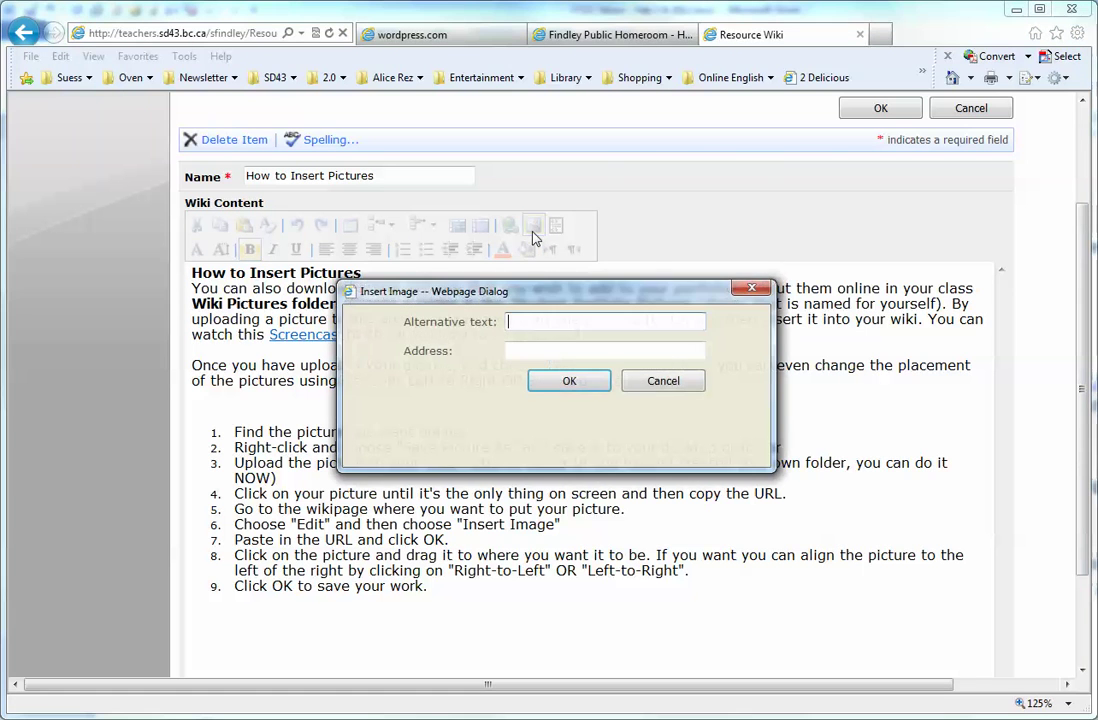
{"action": "left_click", "coordinate": [528, 351]}
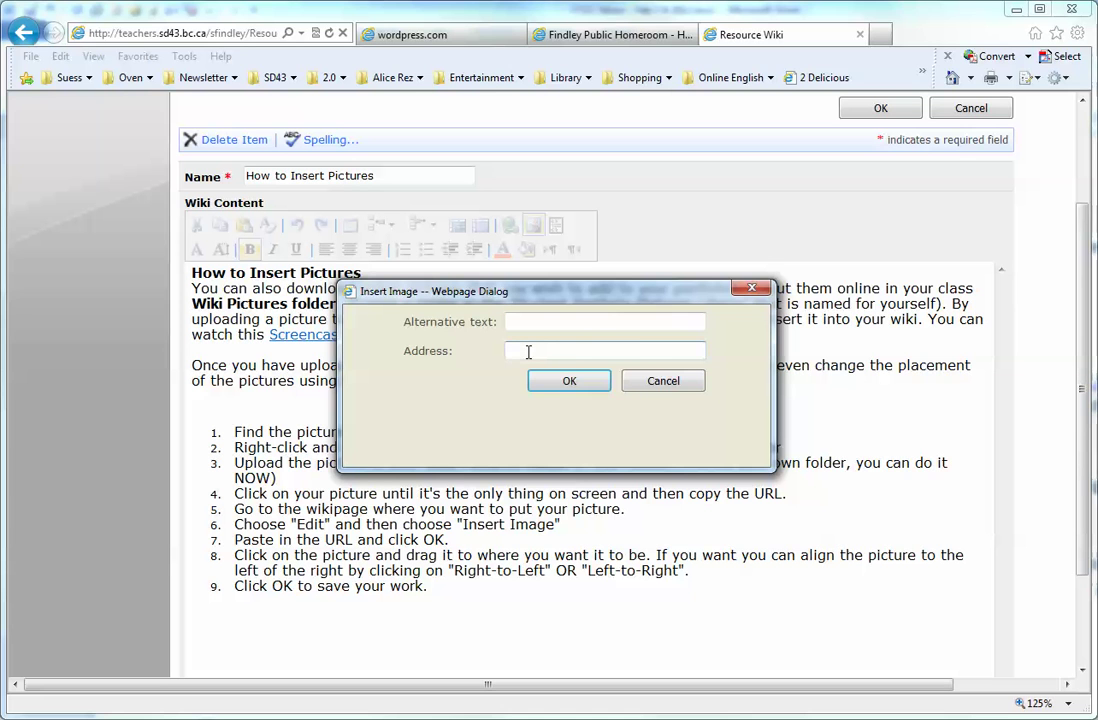
{"action": "key", "text": "ctrl+v"}
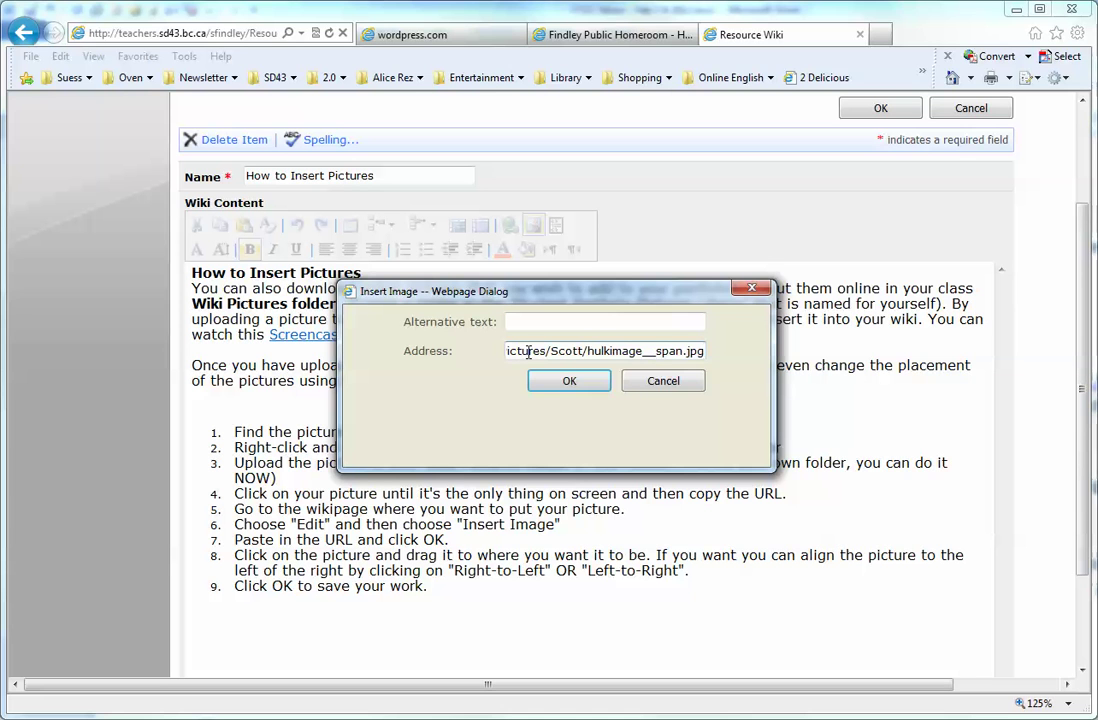
{"action": "right_click", "coordinate": [529, 357]}
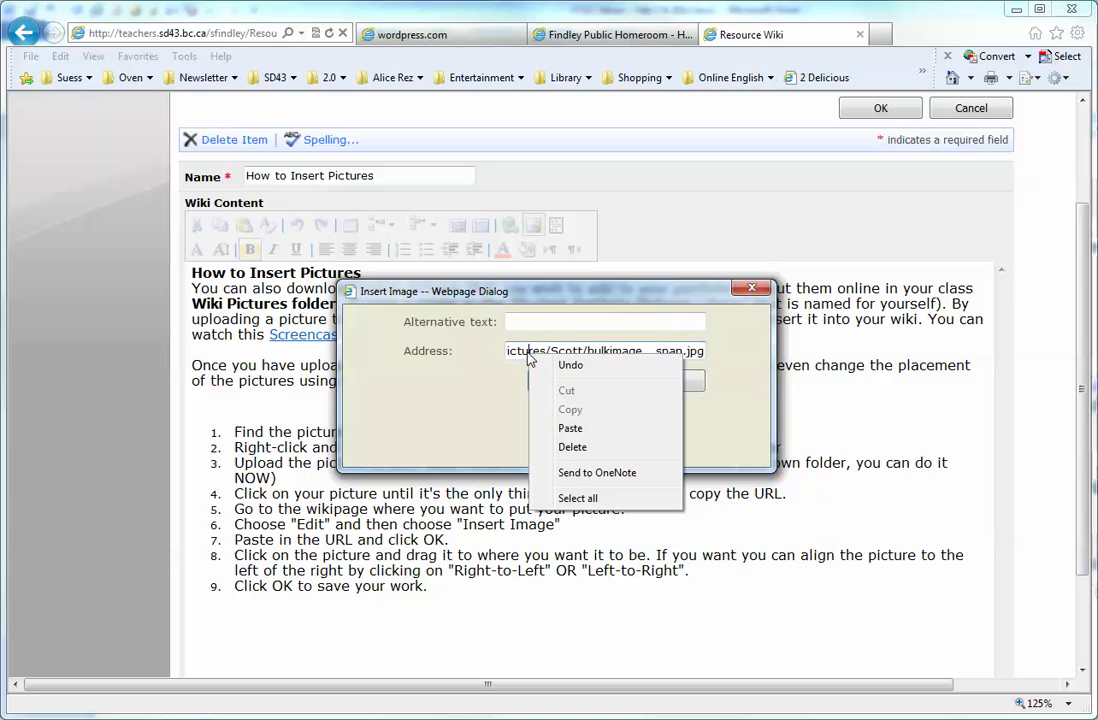
{"action": "left_click", "coordinate": [472, 421]}
{"action": "left_click", "coordinate": [569, 380]}
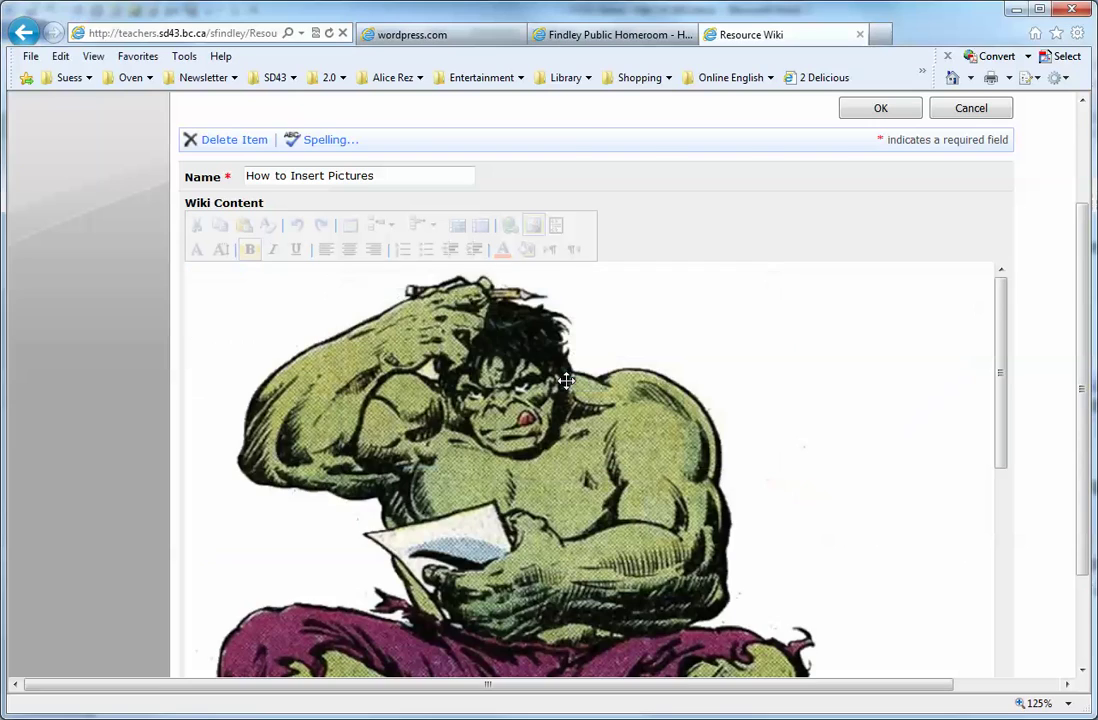
- Resize the inserted Hulk picture smaller and narrower using its corner and side handles
{"action": "scroll", "coordinate": [811, 378], "scroll_direction": "down", "scroll_amount": 10}
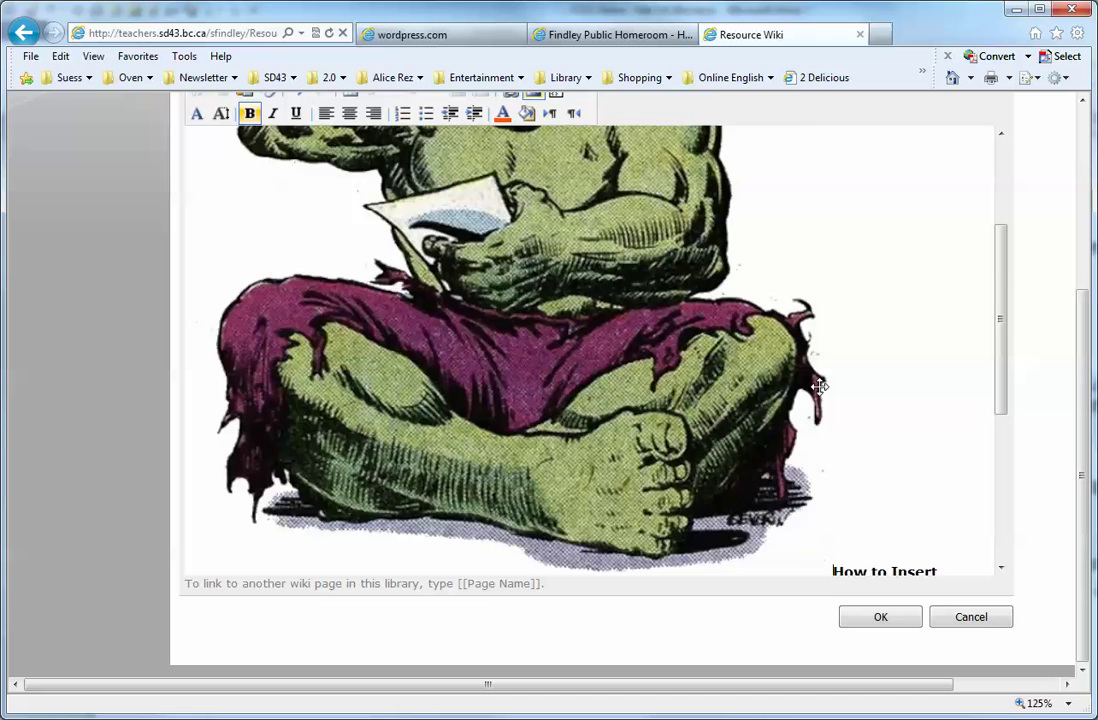
{"action": "scroll", "coordinate": [817, 386], "scroll_direction": "up", "scroll_amount": 3}
{"action": "left_click", "coordinate": [788, 316]}
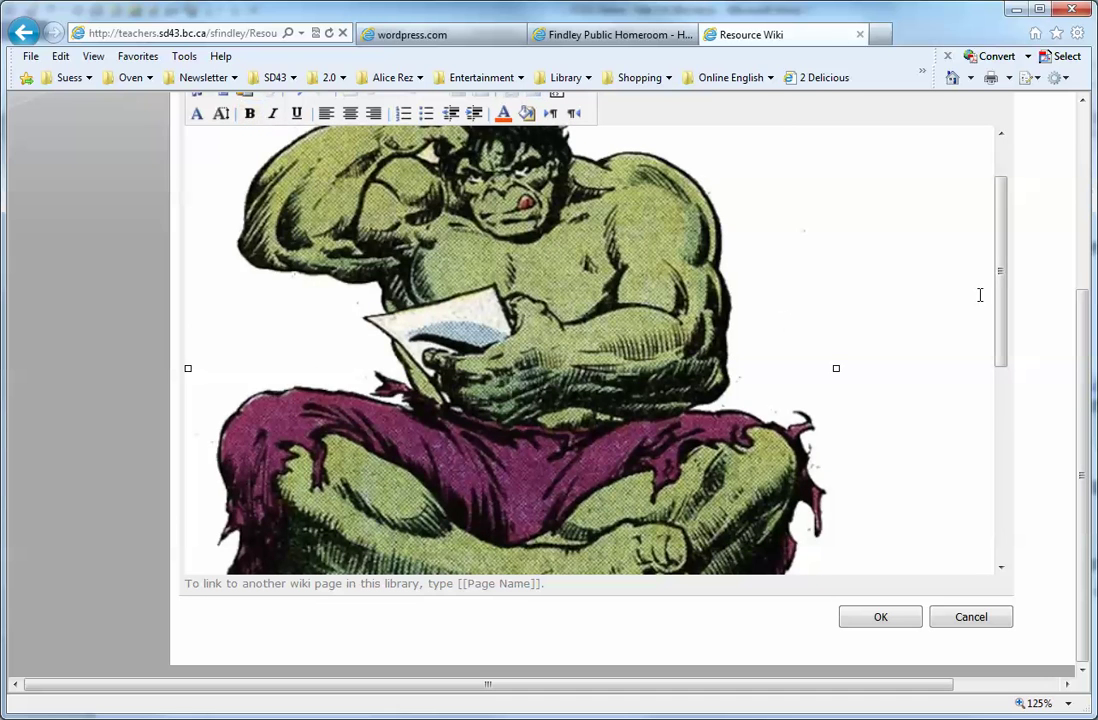
{"action": "left_click_drag", "start_coordinate": [1003, 280], "coordinate": [1003, 350]}
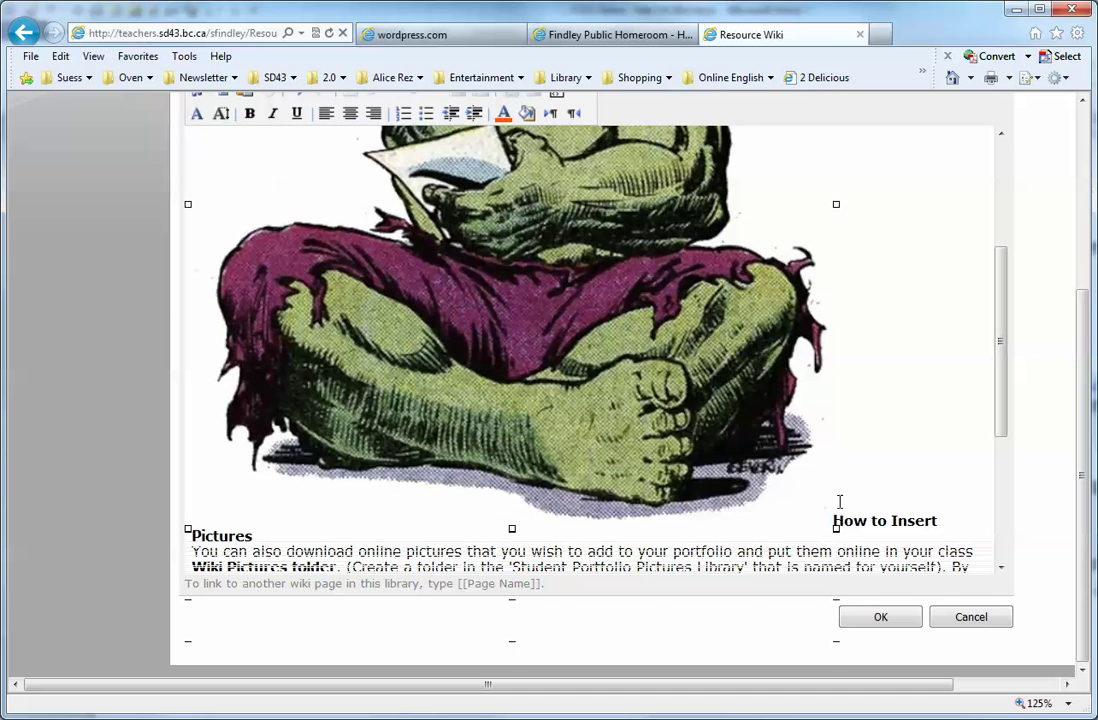
{"action": "left_click_drag", "start_coordinate": [835, 528], "coordinate": [597, 249]}
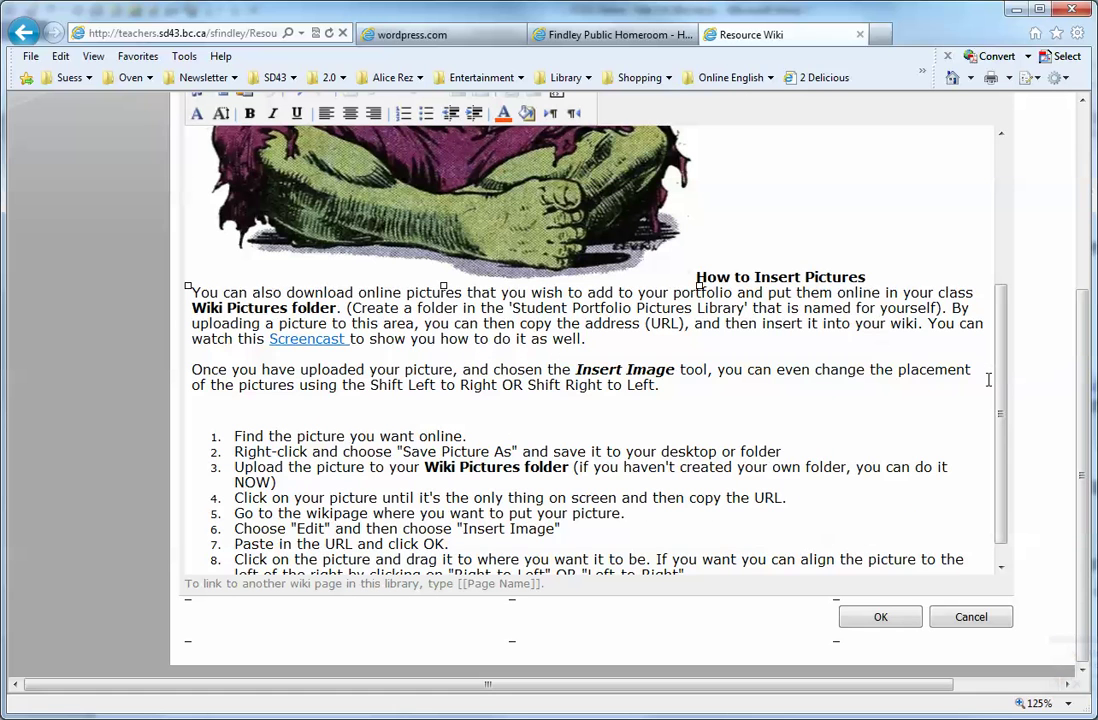
{"action": "left_click_drag", "start_coordinate": [1000, 372], "coordinate": [1005, 252]}
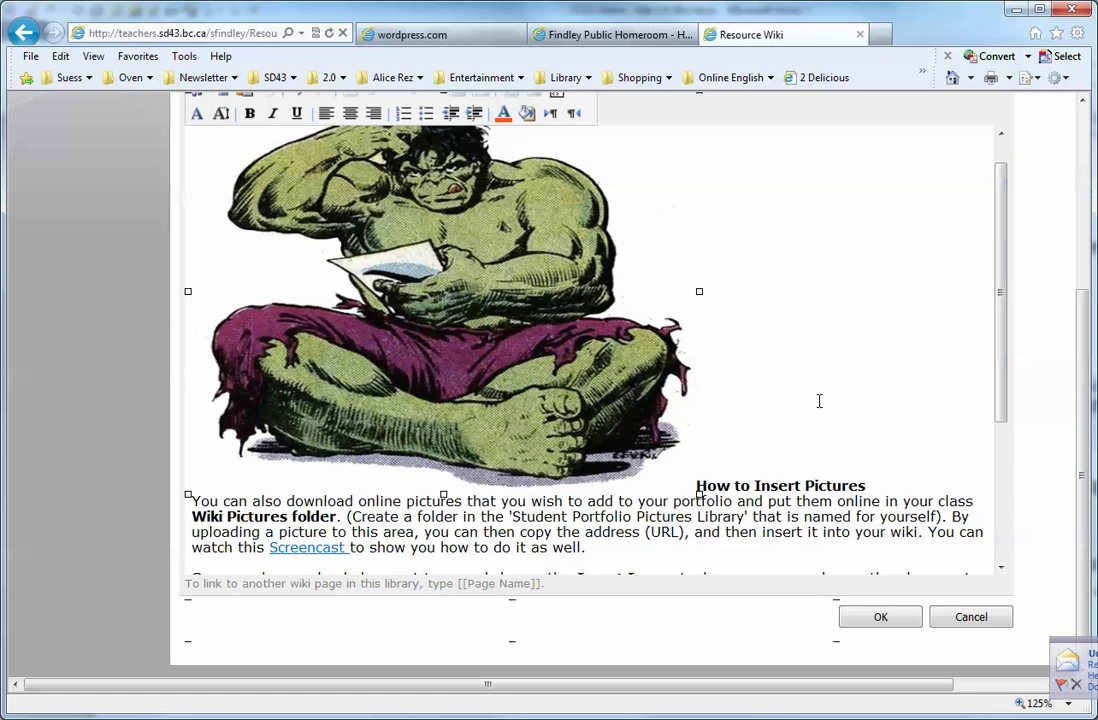
{"action": "left_click_drag", "start_coordinate": [697, 488], "coordinate": [605, 395]}
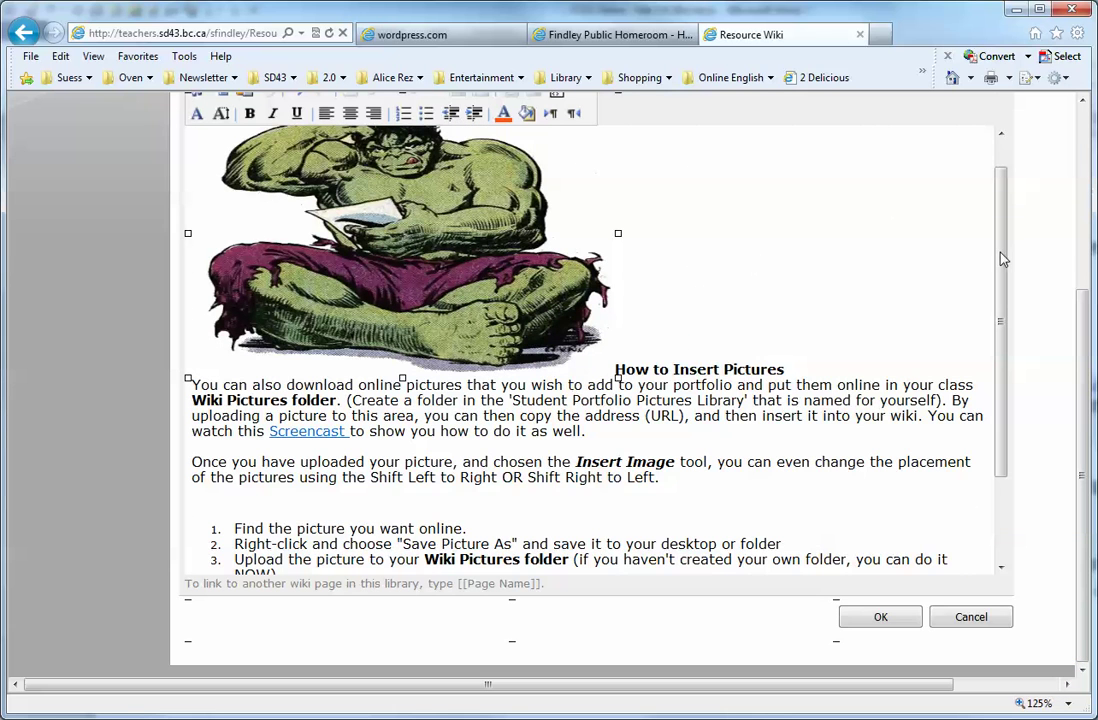
{"action": "scroll", "coordinate": [856, 233], "scroll_direction": "up", "scroll_amount": 1}
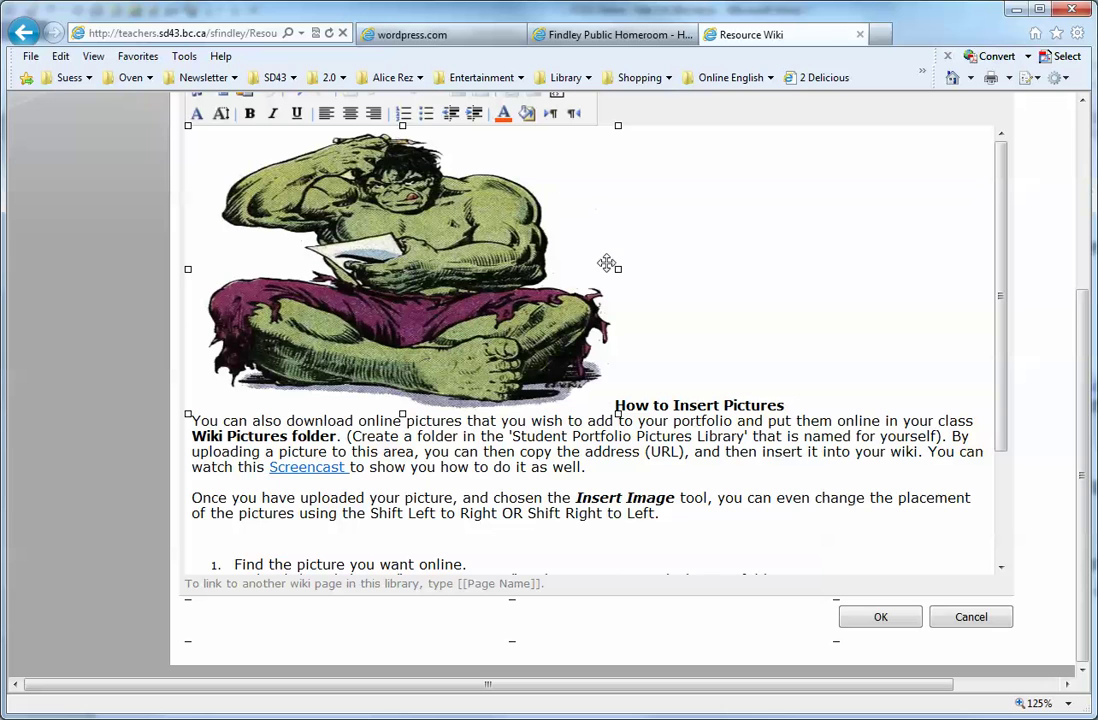
{"action": "left_click_drag", "start_coordinate": [617, 269], "coordinate": [490, 266]}
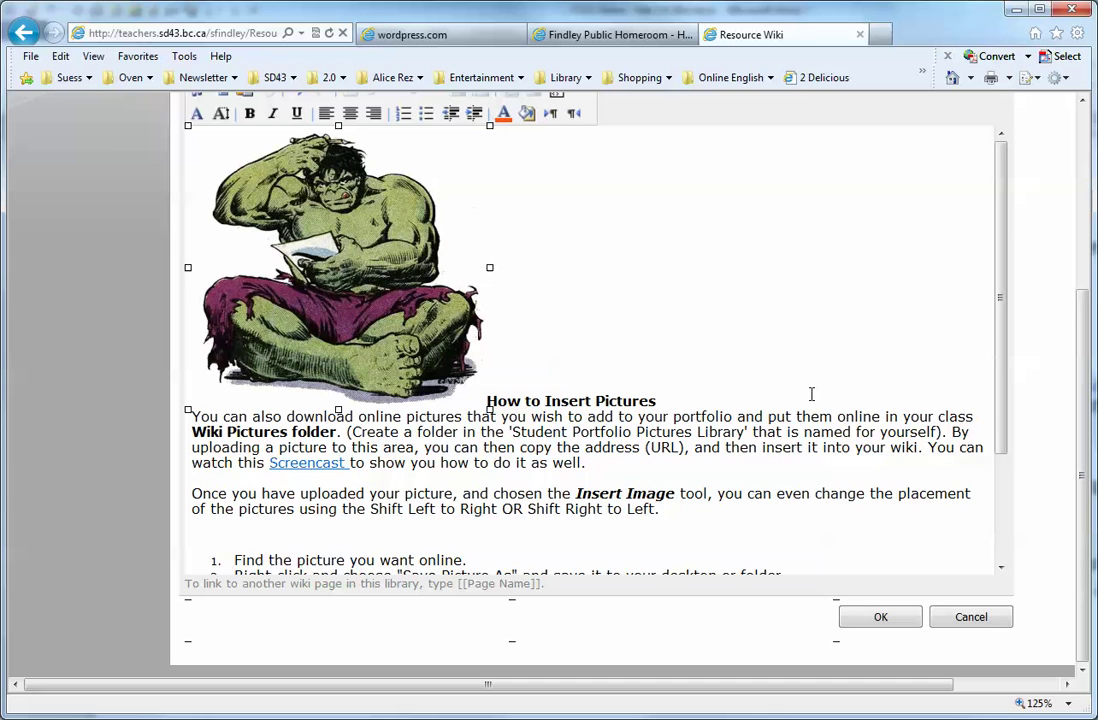
- Float the Hulk picture to the right of the text and save the How to Insert Pictures page
{"action": "left_click", "coordinate": [552, 116]}
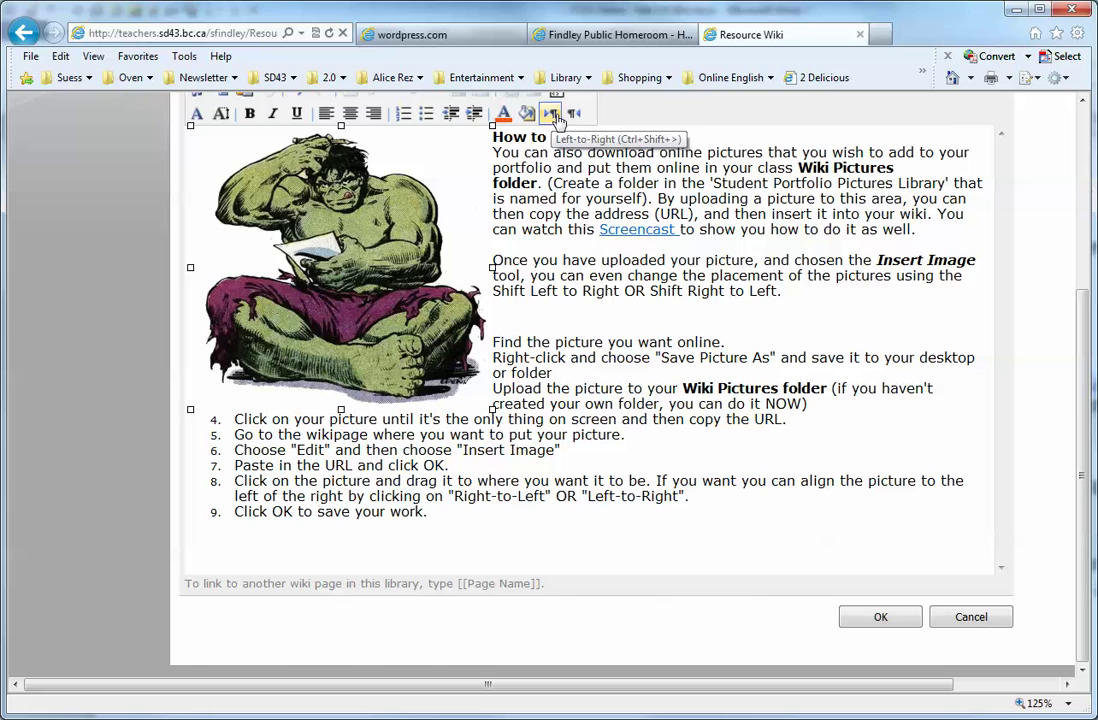
{"action": "left_click", "coordinate": [572, 116]}
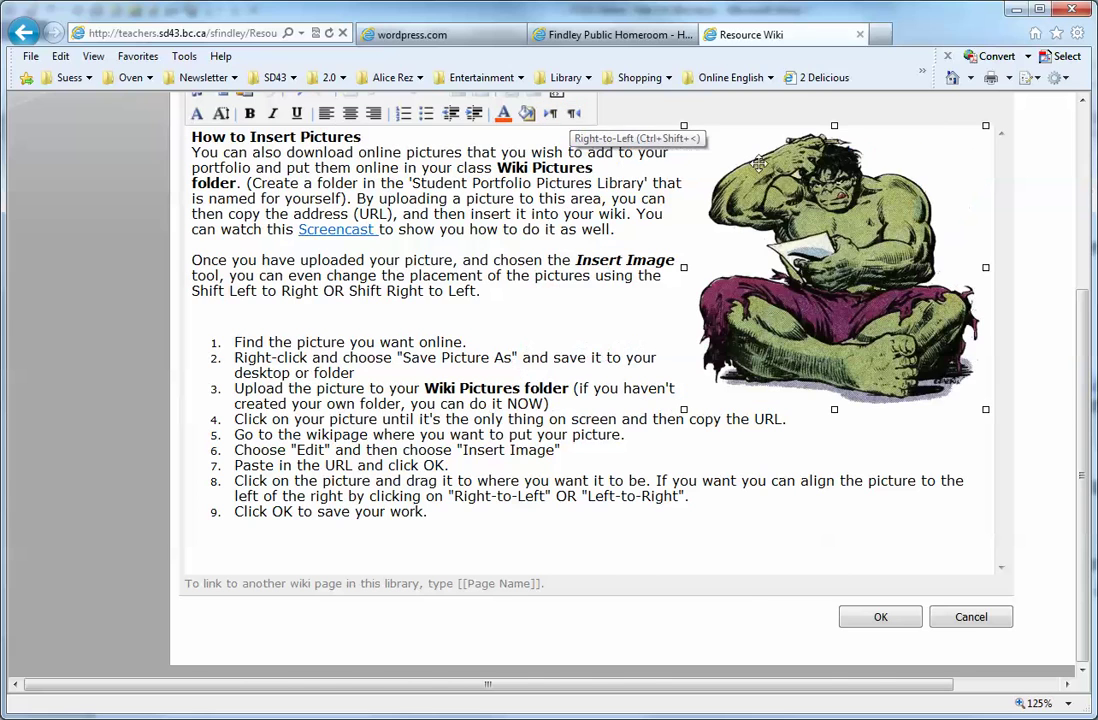
{"action": "scroll", "coordinate": [1047, 319], "scroll_direction": "up", "scroll_amount": 3}
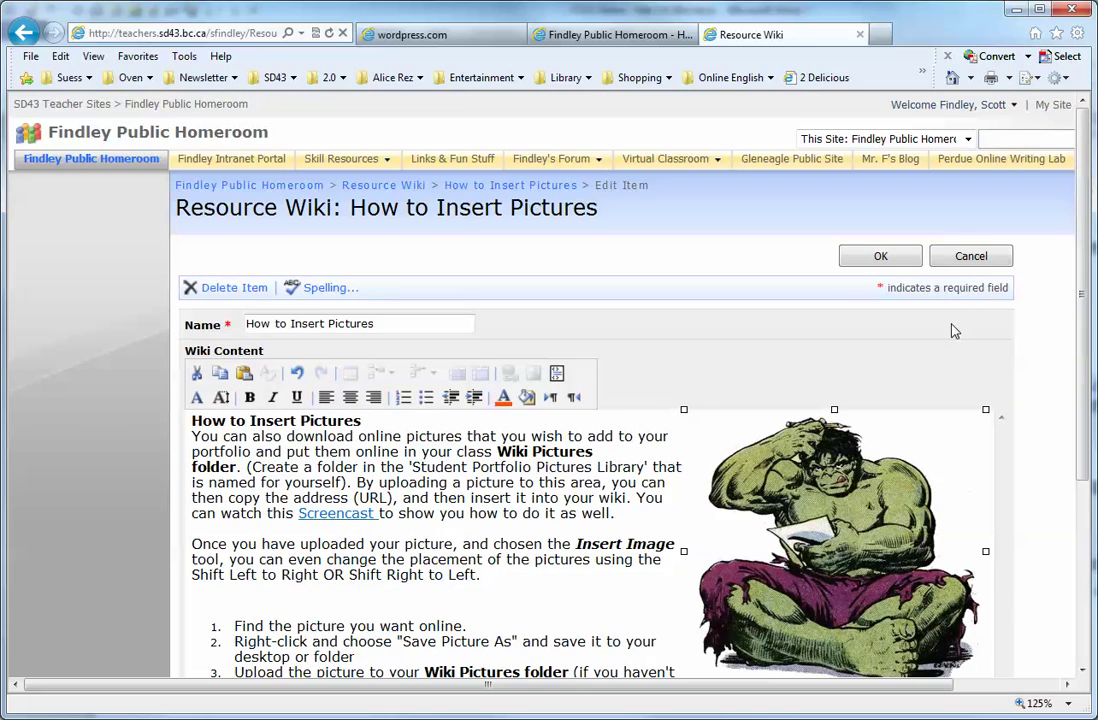
{"action": "scroll", "coordinate": [820, 285], "scroll_direction": "down", "scroll_amount": 3}
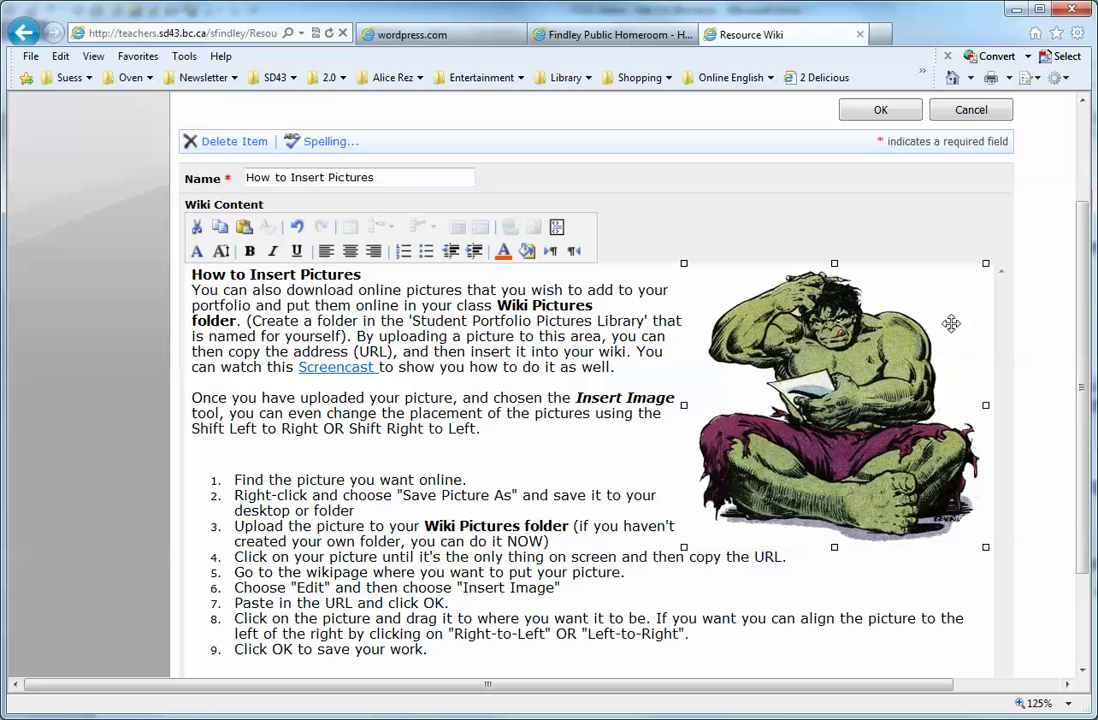
{"action": "left_click", "coordinate": [879, 110]}
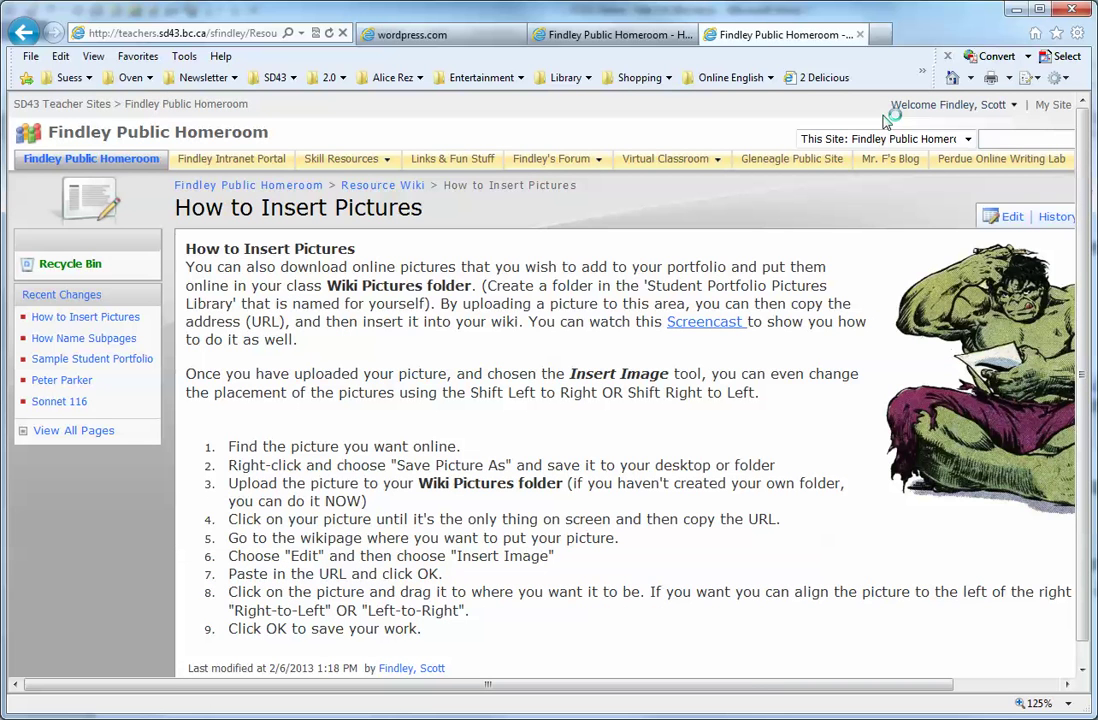
{"action": "left_click_drag", "start_coordinate": [754, 685], "coordinate": [880, 692]}
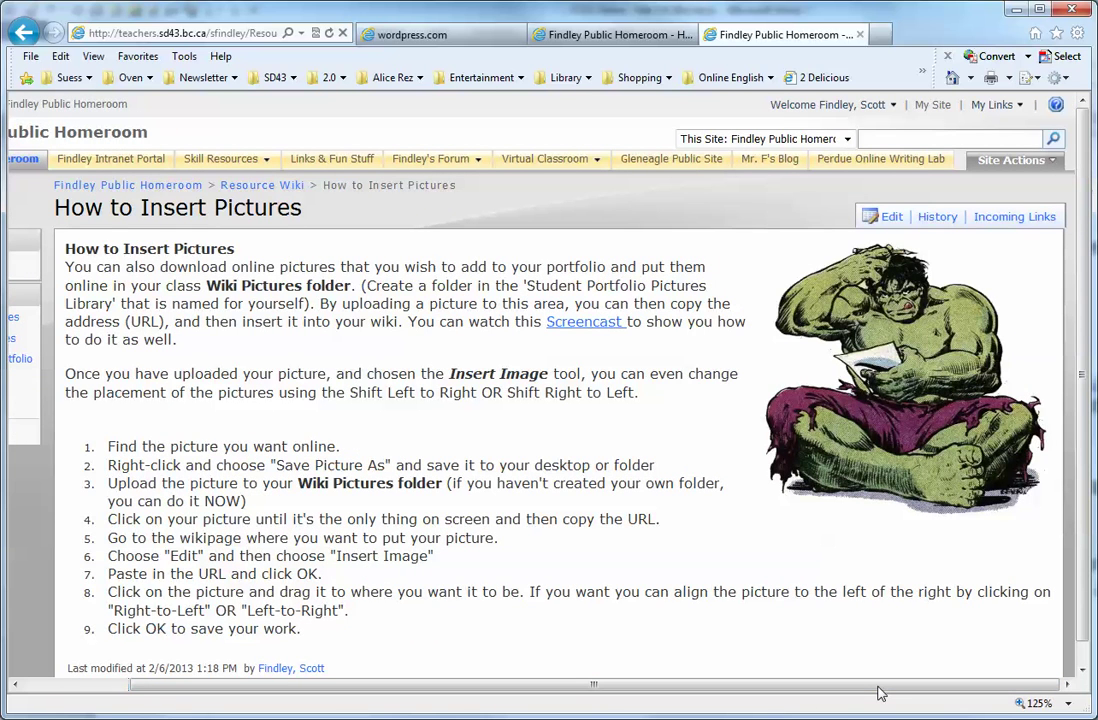